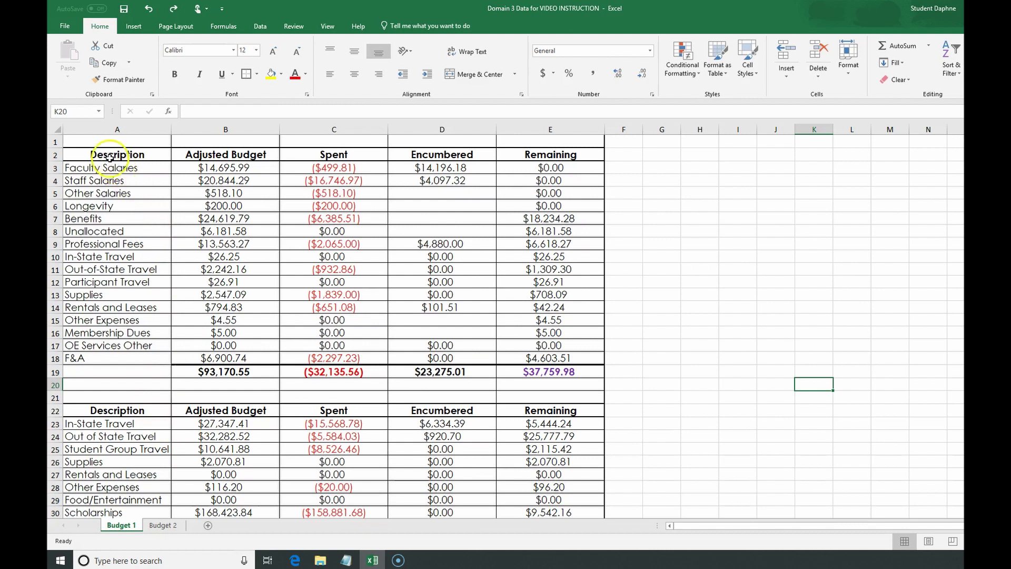
- Convert the first budget range, A2:E19, into a table with headers
{"action": "left_click_drag", "start_coordinate": [84, 153], "coordinate": [545, 374]}
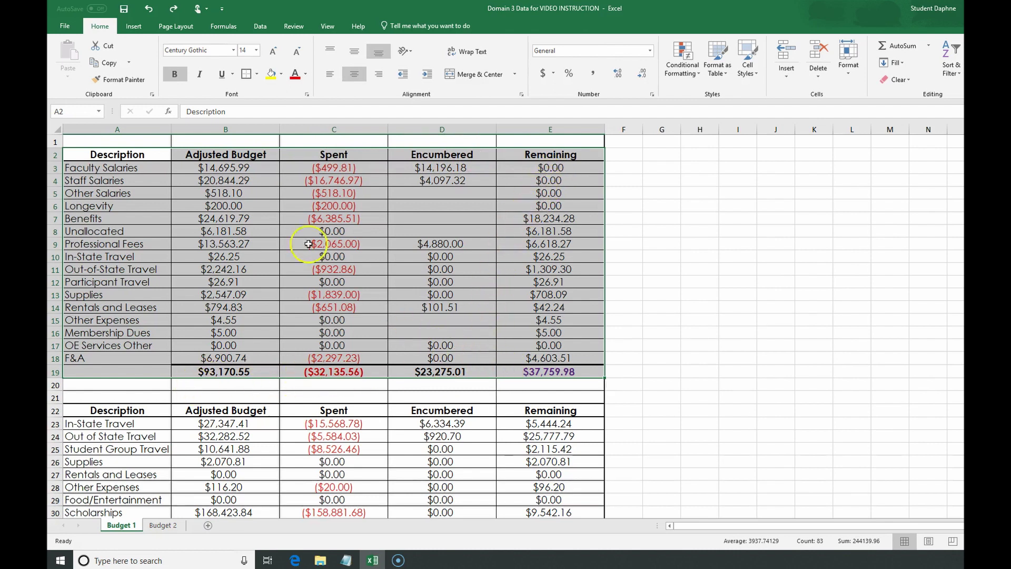
{"action": "left_click", "coordinate": [132, 28]}
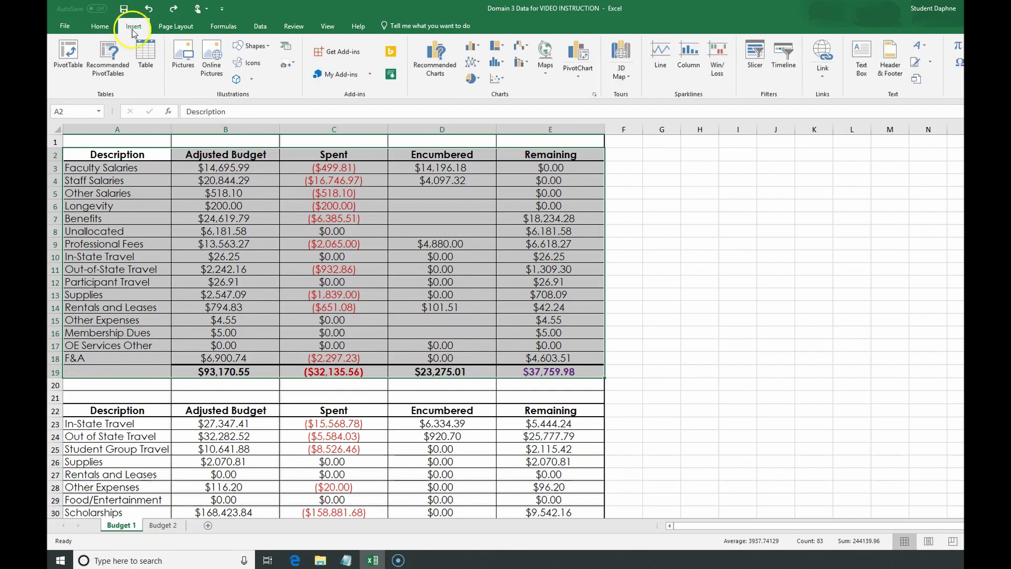
{"action": "left_click", "coordinate": [147, 69]}
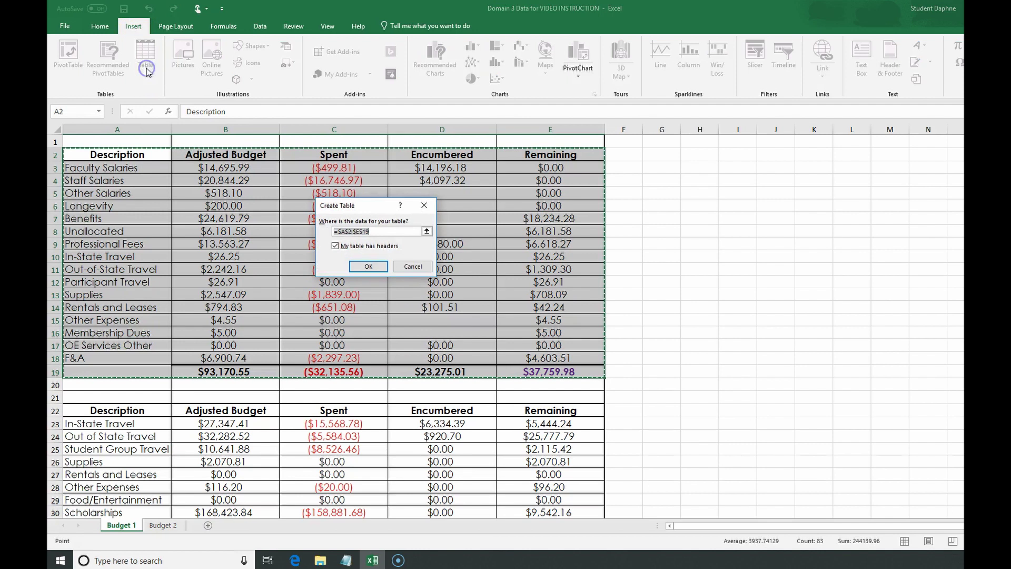
{"action": "left_click_drag", "start_coordinate": [385, 209], "coordinate": [678, 153]}
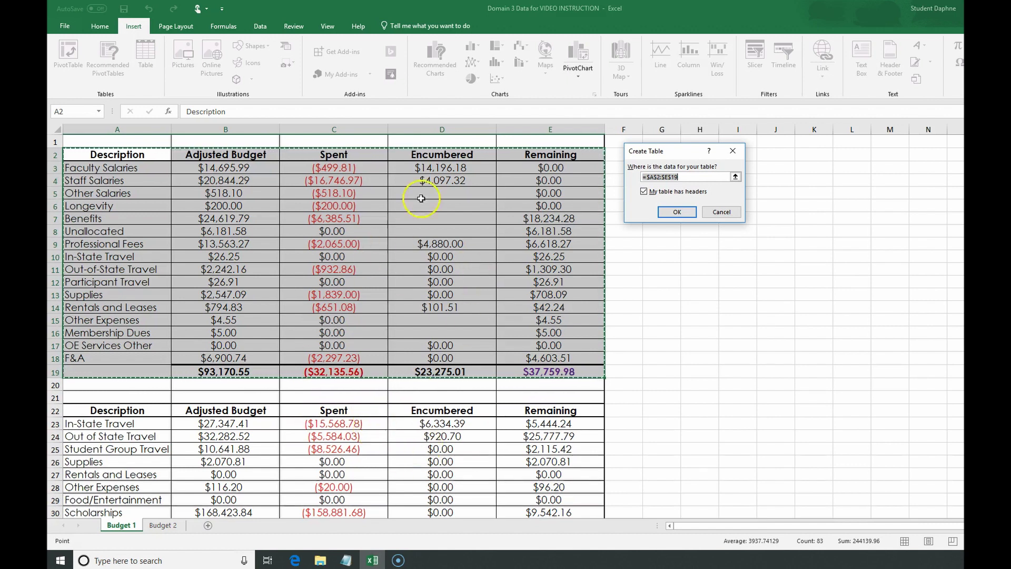
{"action": "left_click", "coordinate": [645, 192]}
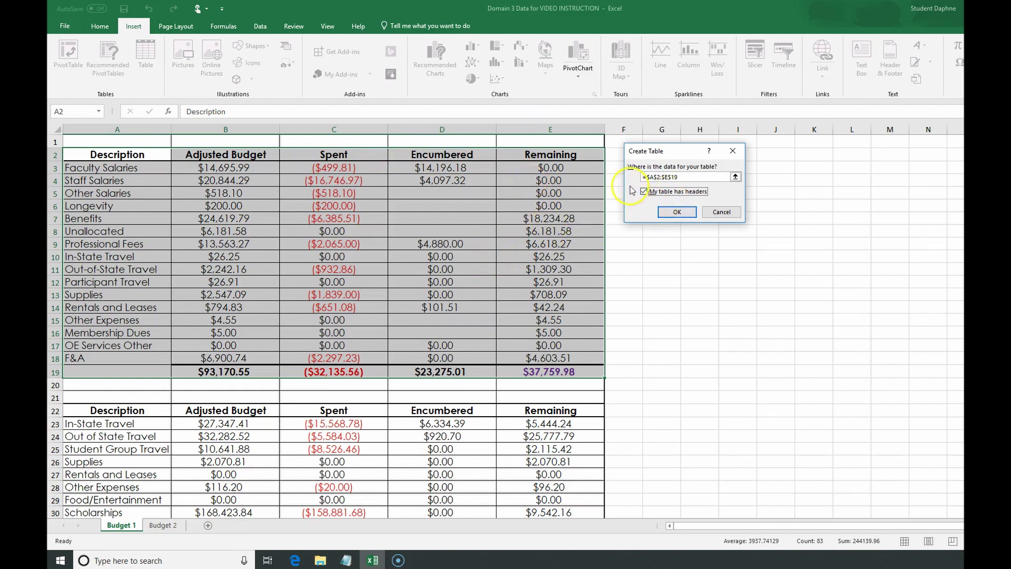
{"action": "left_click", "coordinate": [680, 212]}
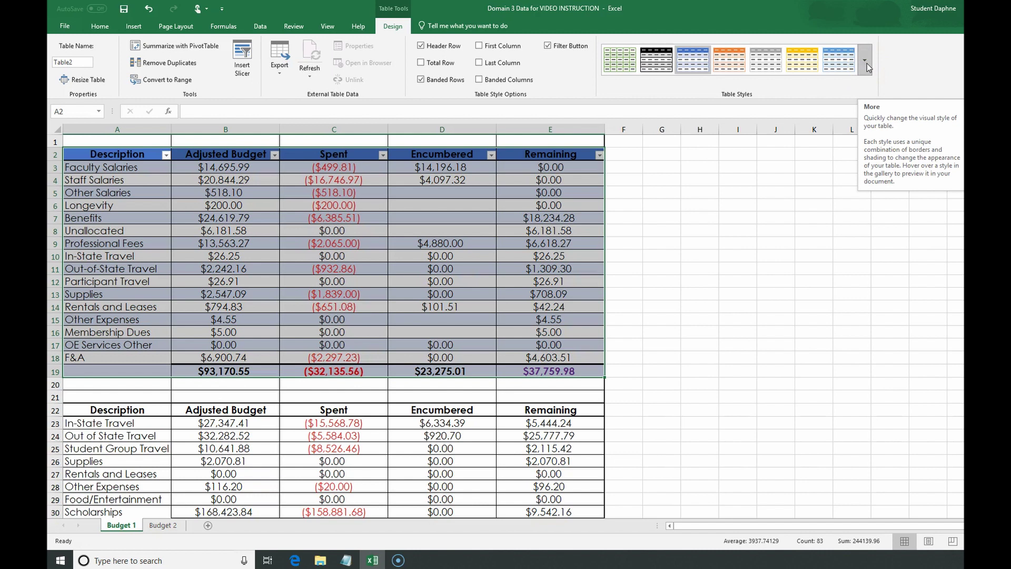
{"action": "left_click", "coordinate": [701, 189]}
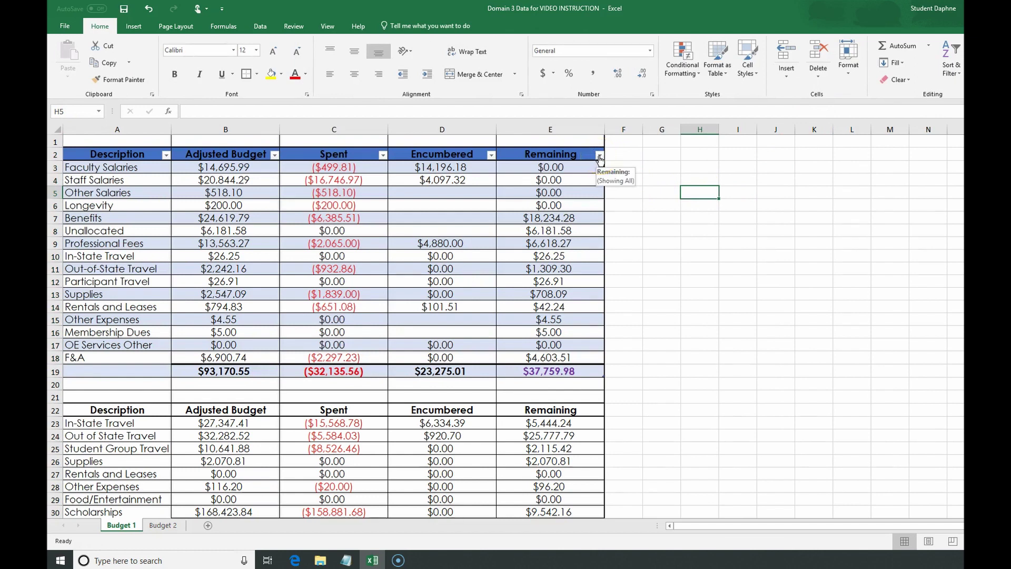
- Examine the sort and filter options and the value list of the Remaining column without applying a filter
{"action": "left_click", "coordinate": [599, 154]}
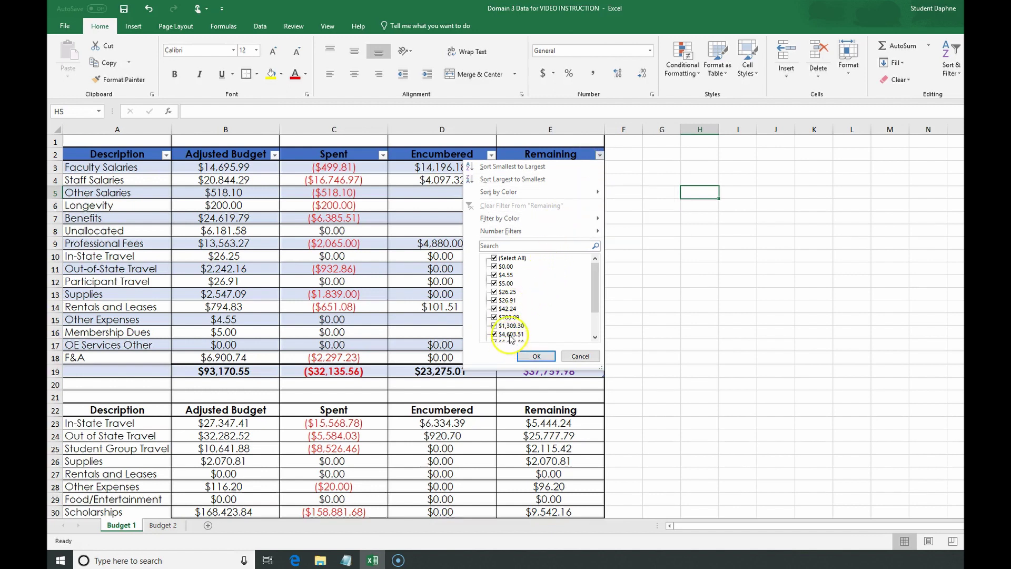
{"action": "left_click_drag", "start_coordinate": [594, 284], "coordinate": [590, 309]}
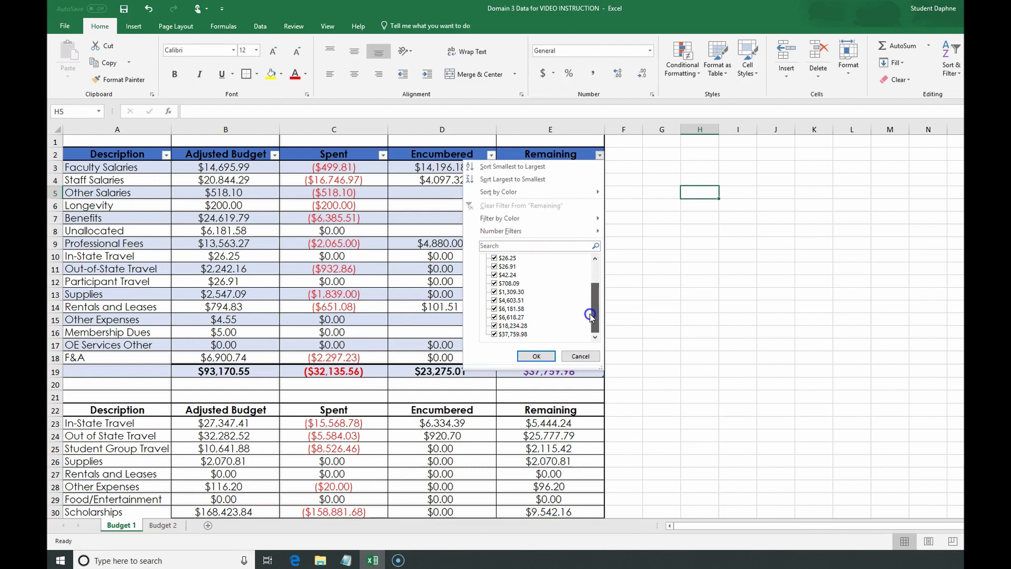
{"action": "left_click", "coordinate": [572, 356]}
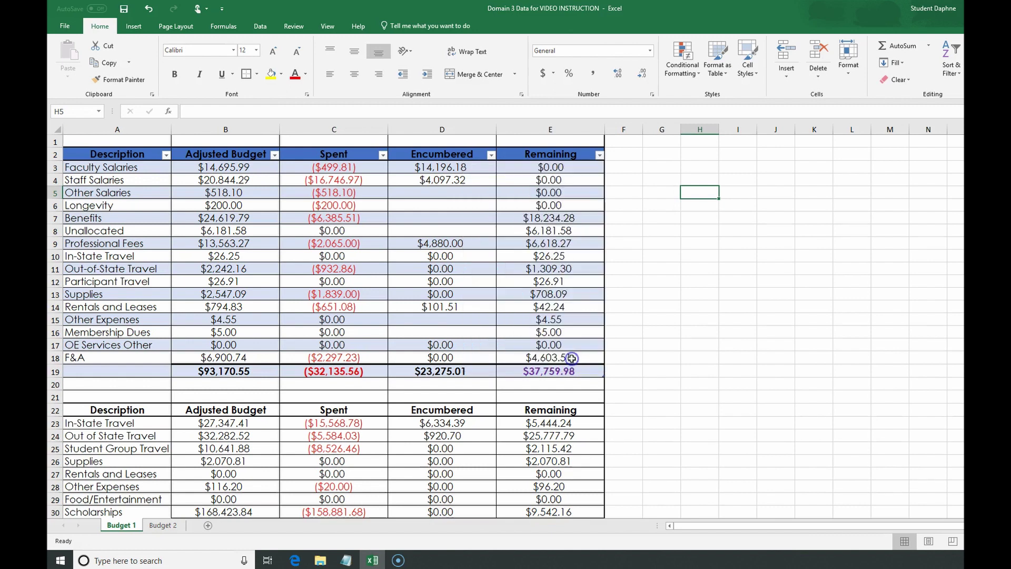
- Add a total row to the table and choose Sum for the Remaining column's total
{"action": "left_click", "coordinate": [586, 371]}
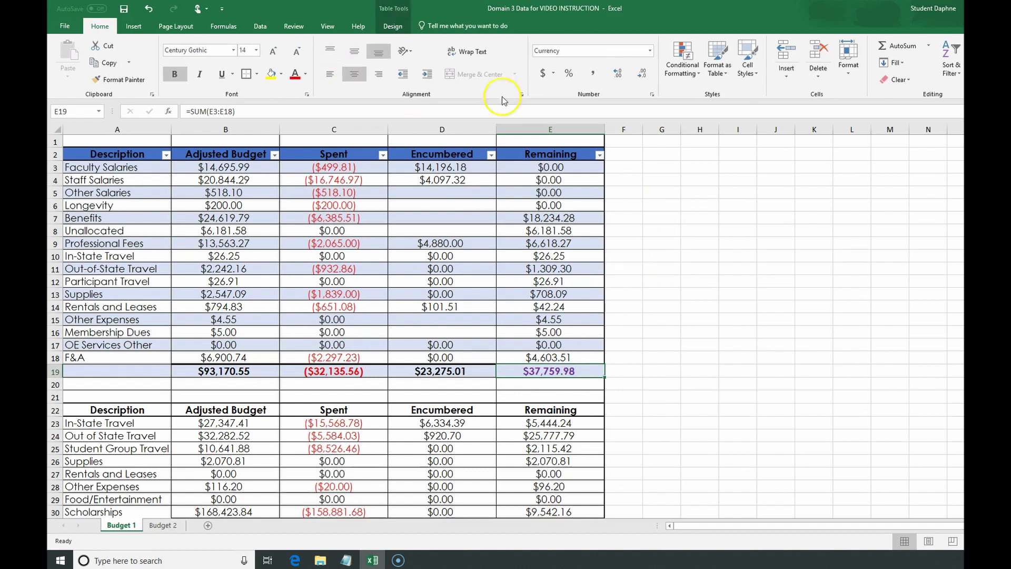
{"action": "left_click", "coordinate": [767, 205]}
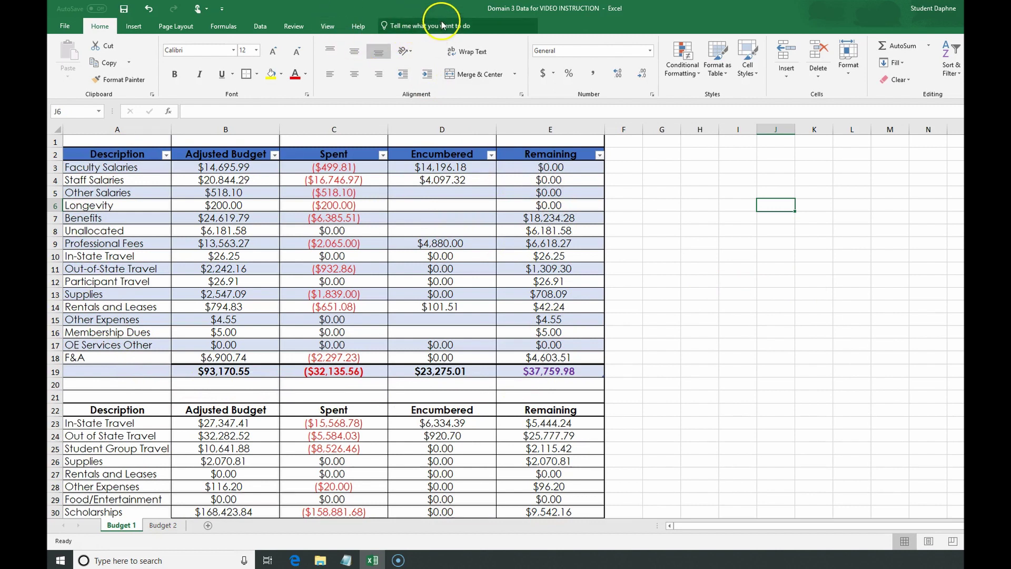
{"action": "left_click", "coordinate": [402, 205]}
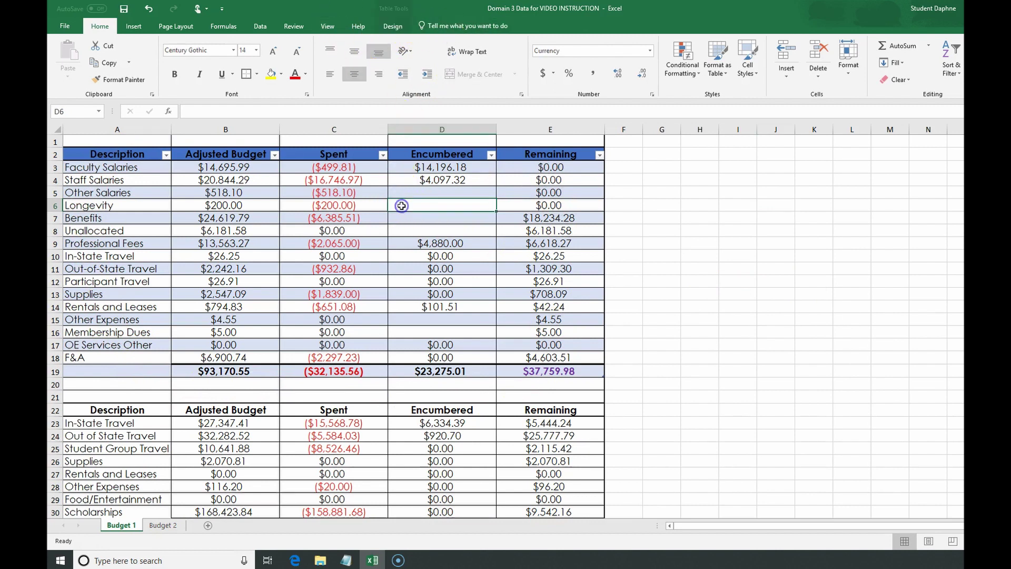
{"action": "left_click", "coordinate": [399, 29]}
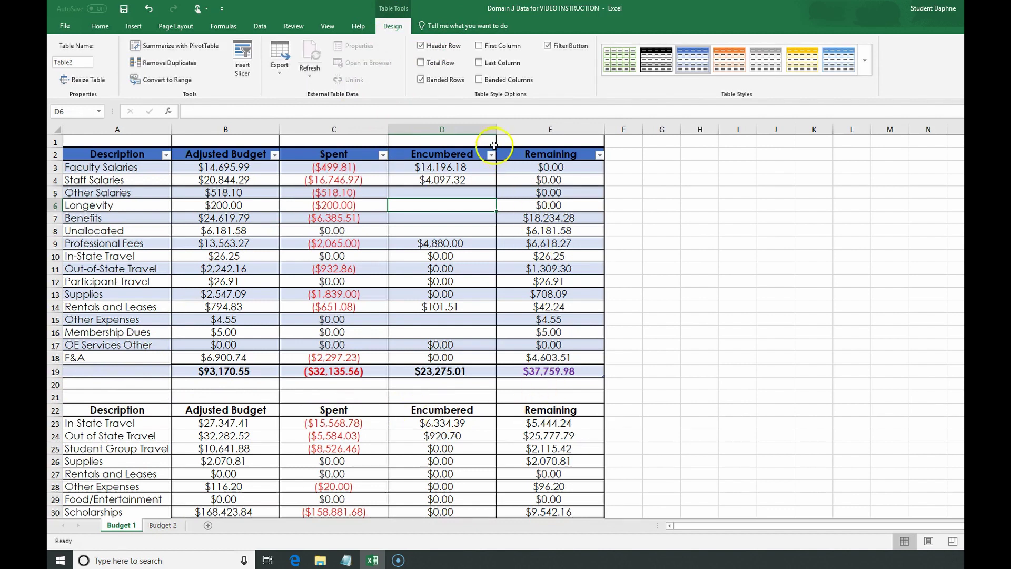
{"action": "left_click", "coordinate": [422, 63]}
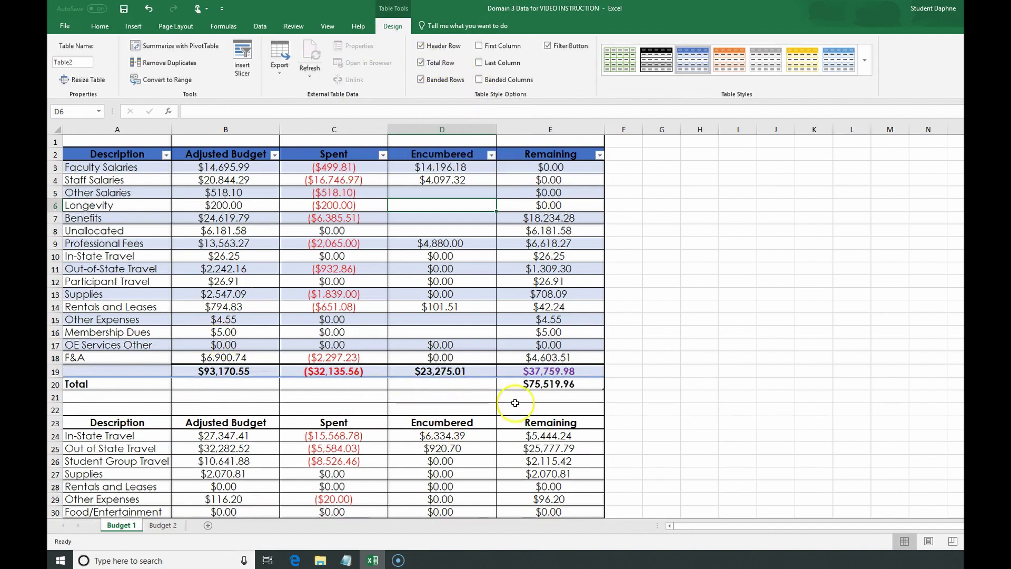
{"action": "left_click", "coordinate": [595, 384]}
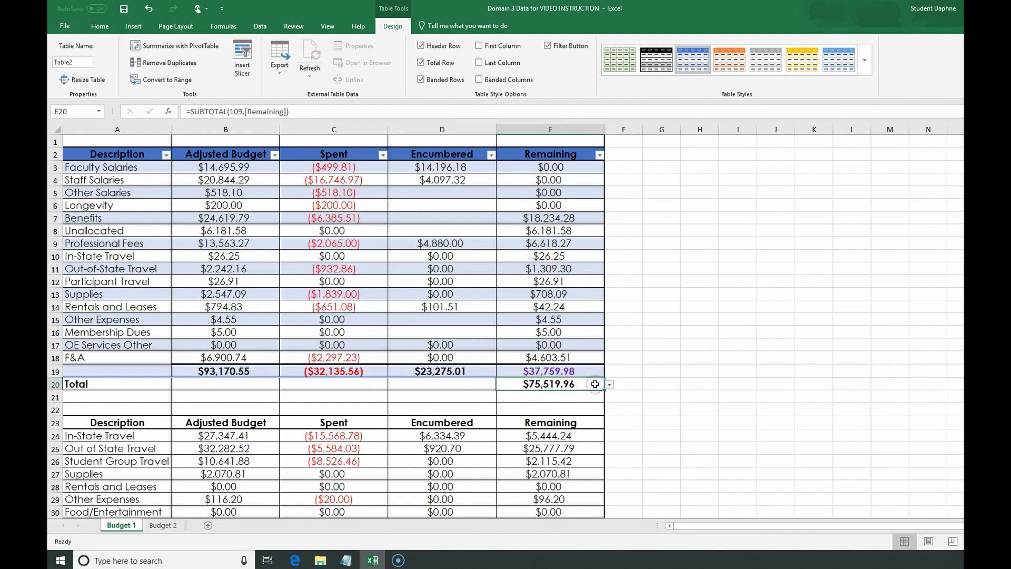
{"action": "left_click", "coordinate": [610, 386]}
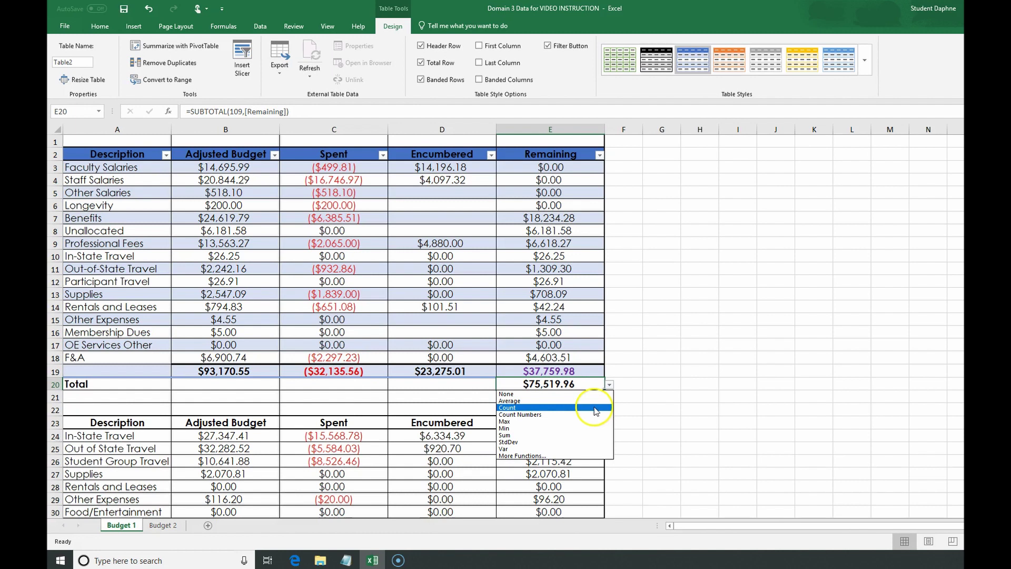
{"action": "left_click", "coordinate": [599, 437]}
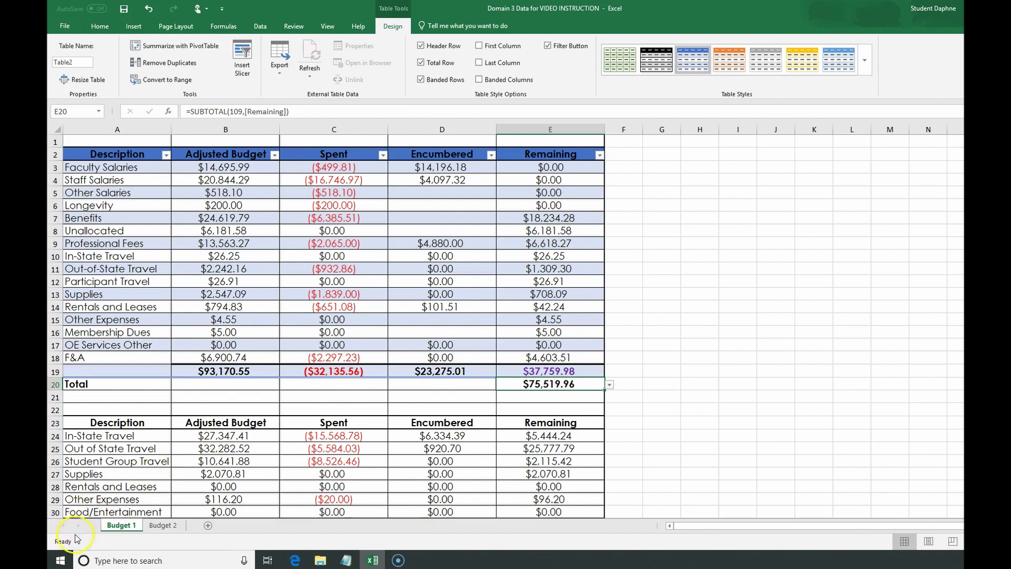
- Rename the table as Budget
{"action": "left_click", "coordinate": [251, 228]}
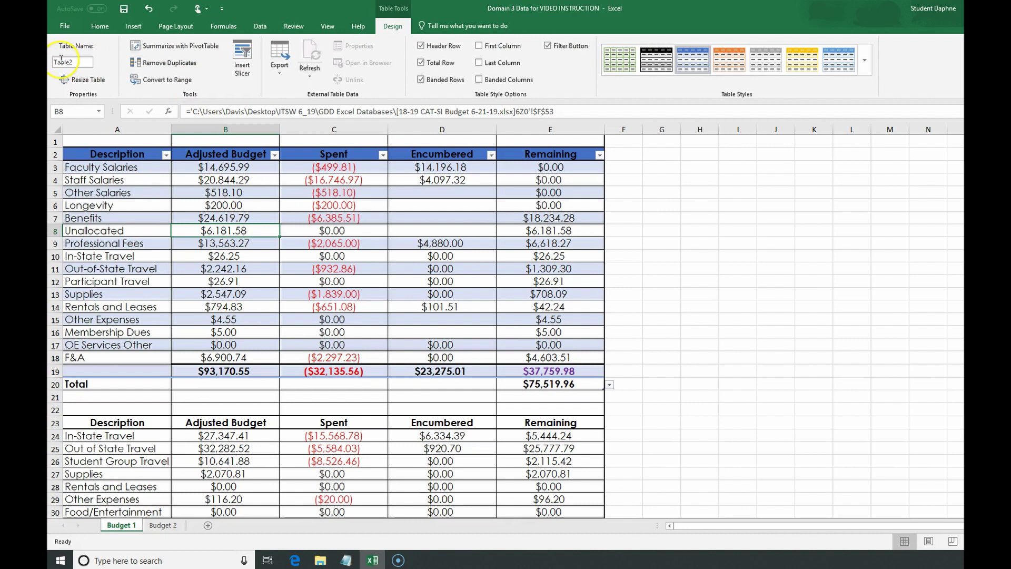
{"action": "left_click", "coordinate": [78, 62]}
{"action": "key", "text": "Return"}
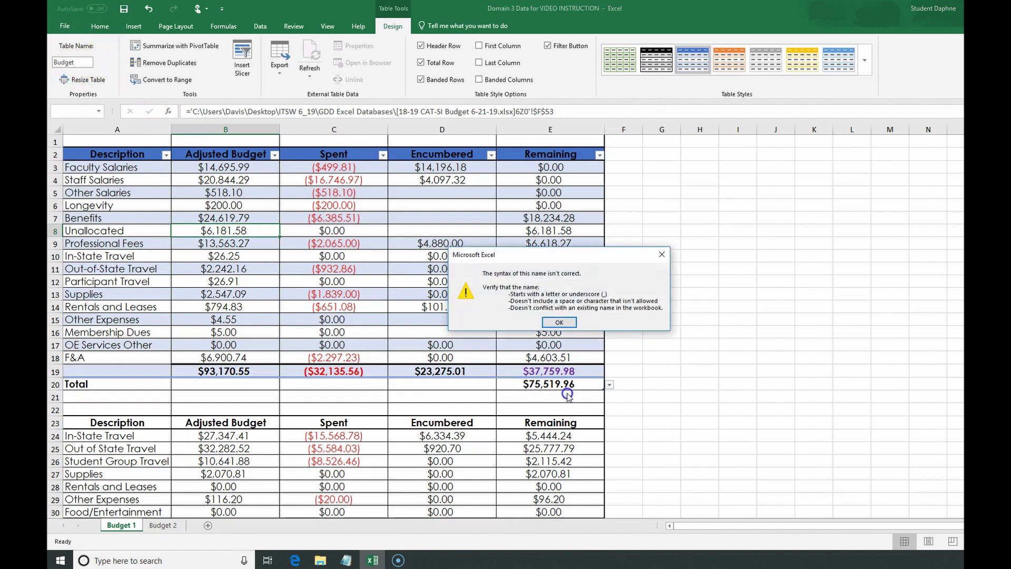
{"action": "left_click", "coordinate": [561, 322]}
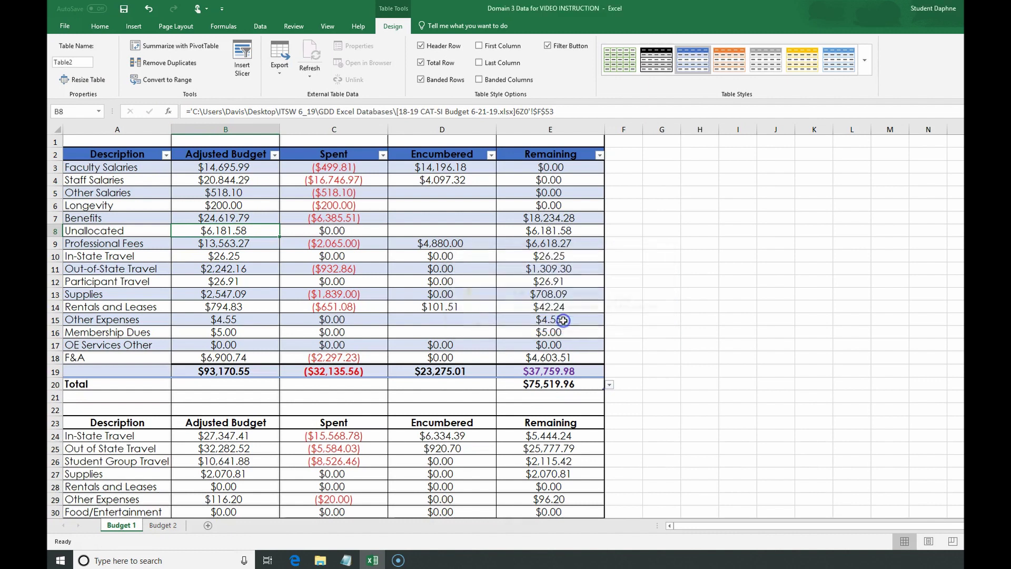
{"action": "left_click", "coordinate": [78, 63]}
{"action": "left_click", "coordinate": [946, 303]}
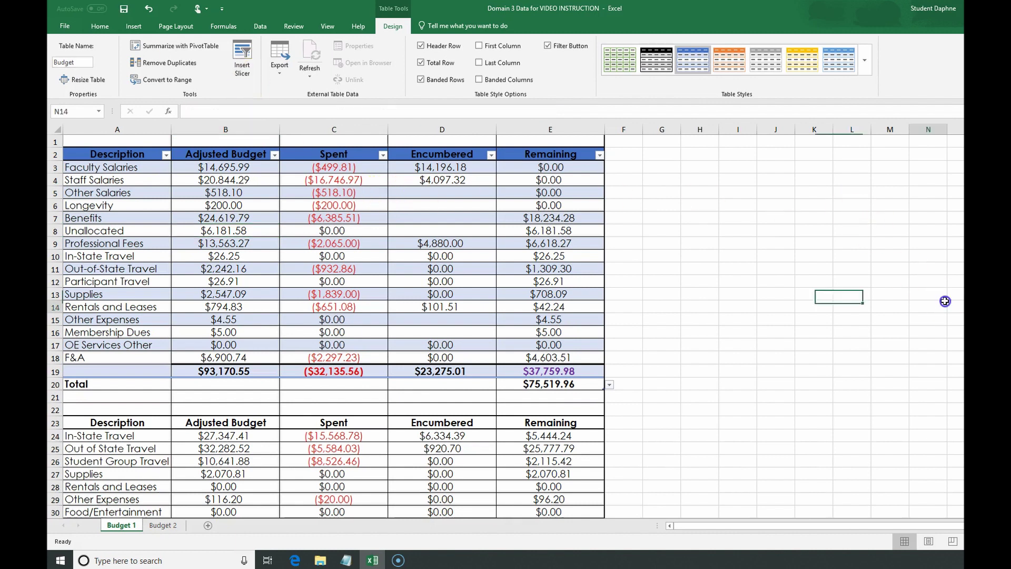
{"action": "left_click", "coordinate": [320, 308]}
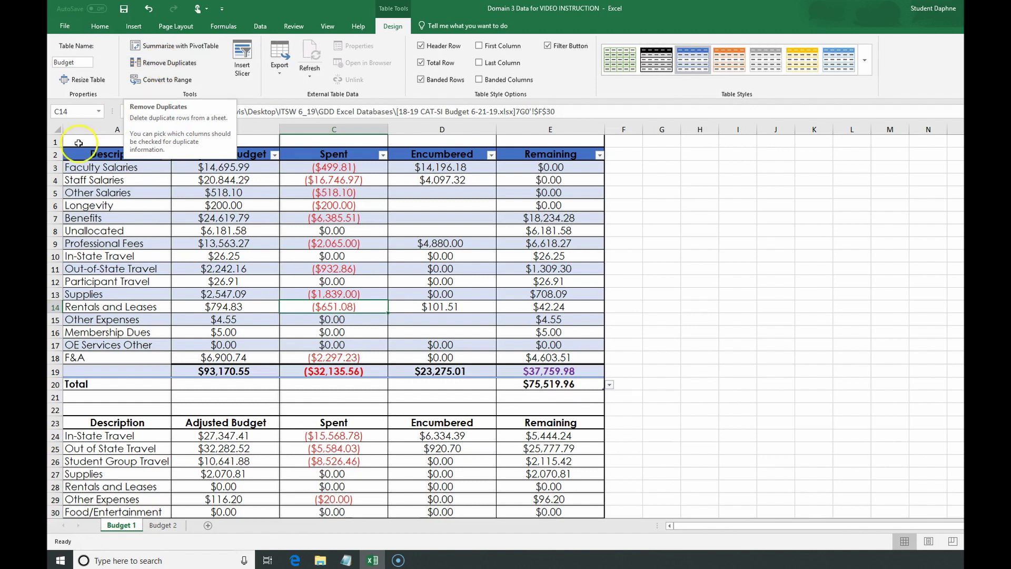
{"action": "left_click", "coordinate": [53, 181]}
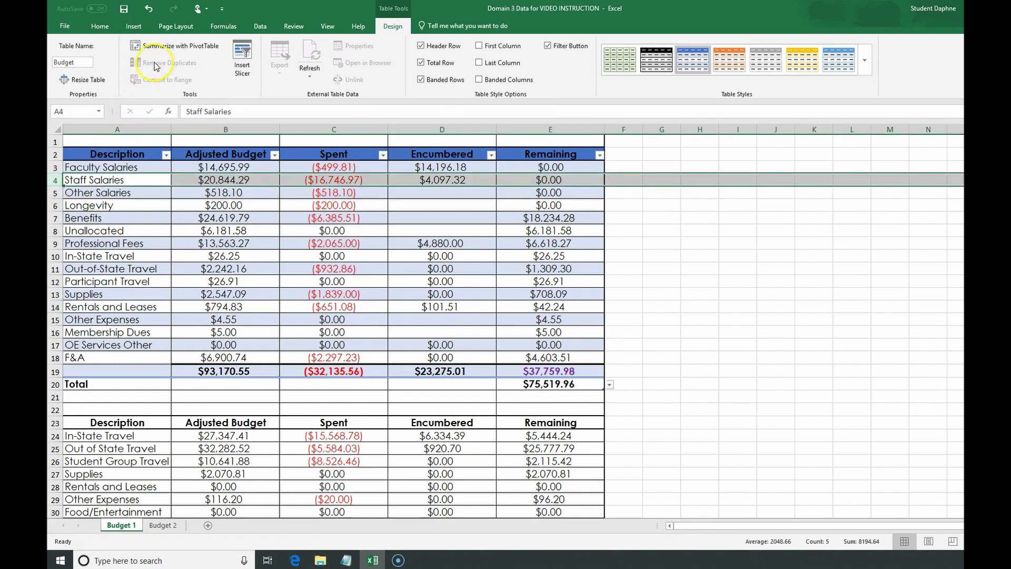
- Turn the Budget table's total row off and back on
{"action": "left_click", "coordinate": [129, 205]}
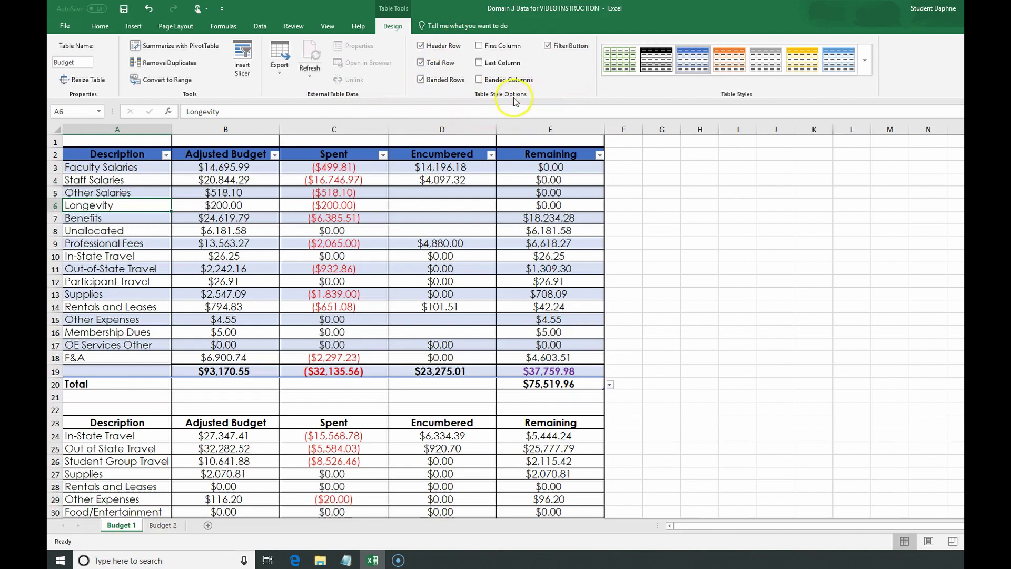
{"action": "left_click", "coordinate": [421, 63]}
{"action": "left_click", "coordinate": [421, 63]}
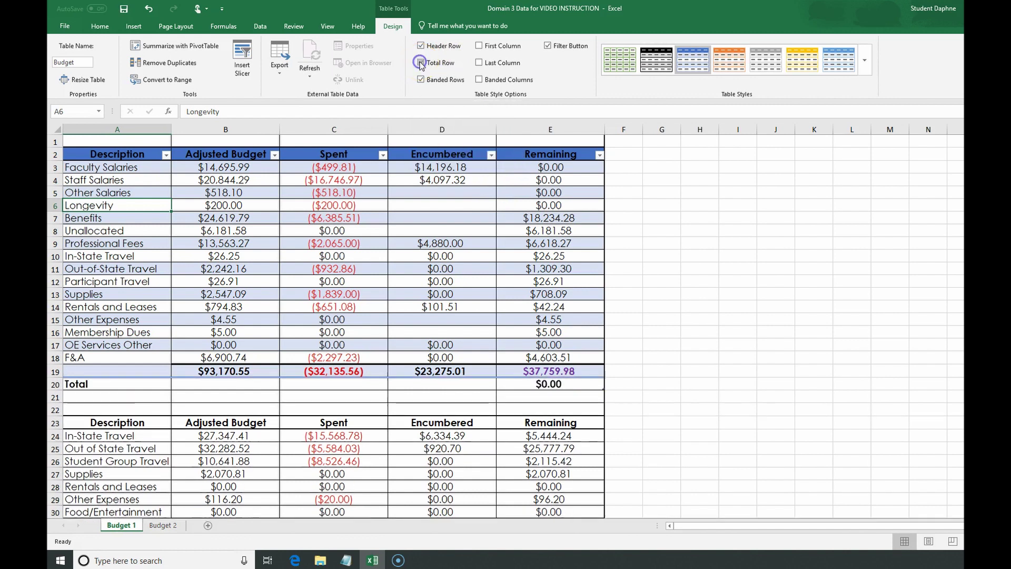
- Turn off the table's banded rows, check several cells in the Spent column, and restore the banding
{"action": "left_click", "coordinate": [424, 74]}
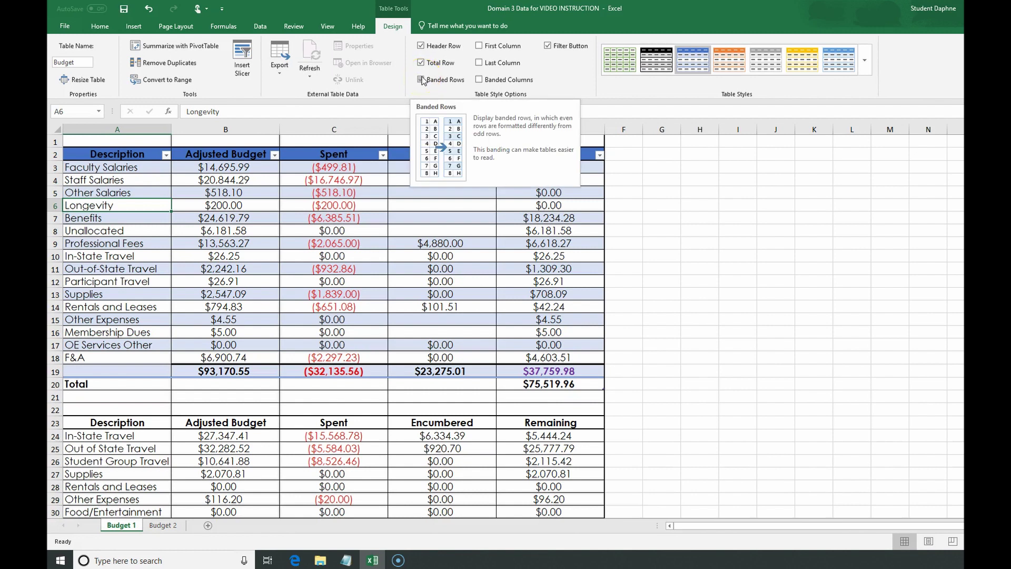
{"action": "left_click", "coordinate": [422, 80]}
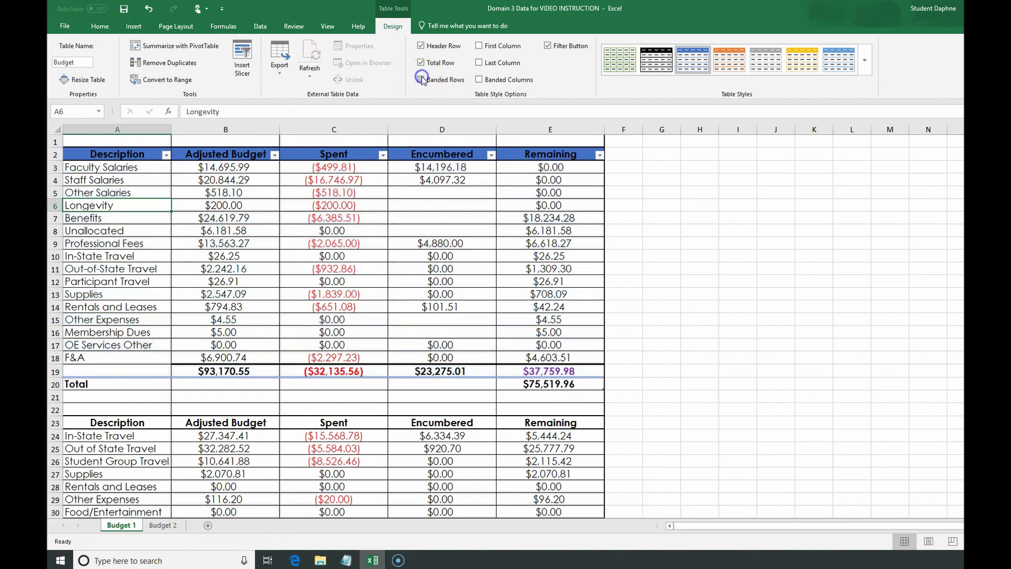
{"action": "left_click", "coordinate": [305, 168]}
{"action": "left_click", "coordinate": [298, 180]}
{"action": "left_click", "coordinate": [294, 204]}
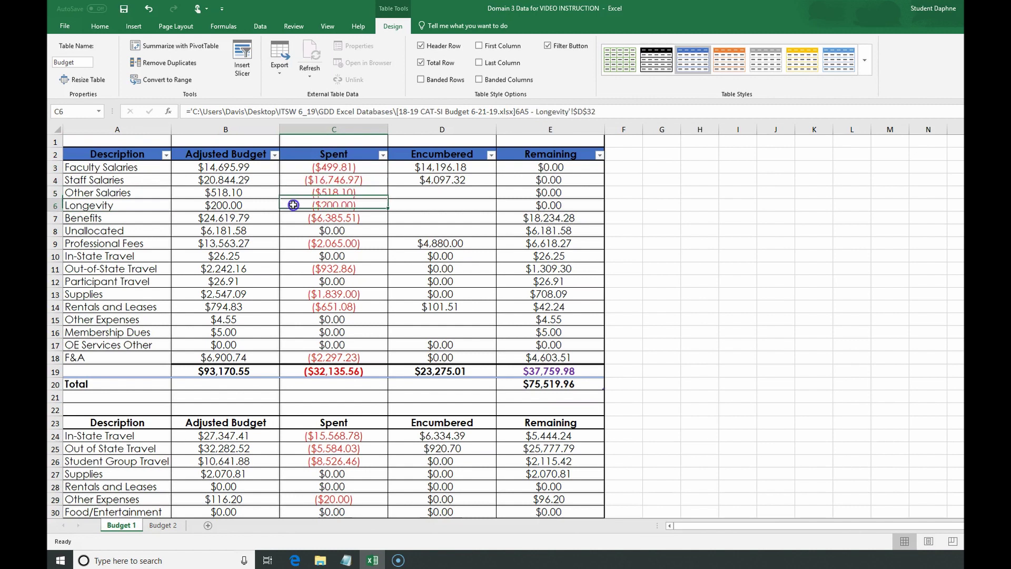
{"action": "left_click", "coordinate": [293, 194]}
{"action": "left_click", "coordinate": [293, 179]}
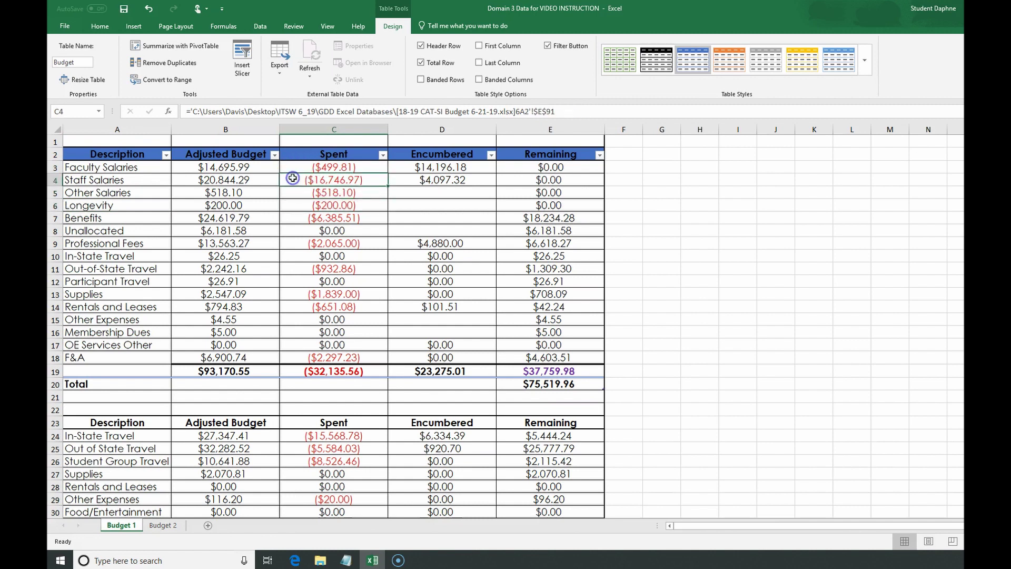
{"action": "left_click", "coordinate": [421, 80]}
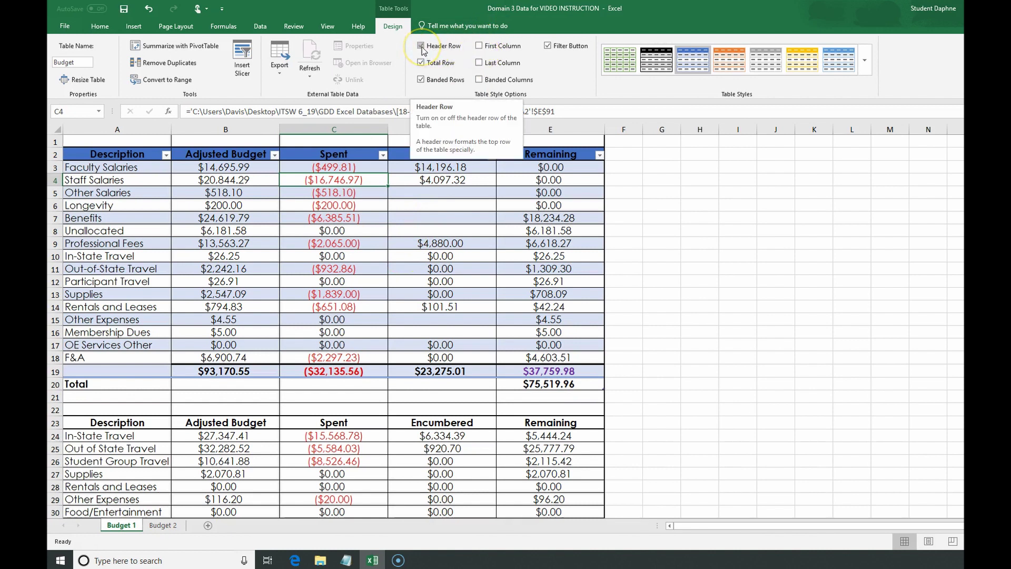
- Hide the Budget table's header row and show it again
{"action": "left_click", "coordinate": [263, 180]}
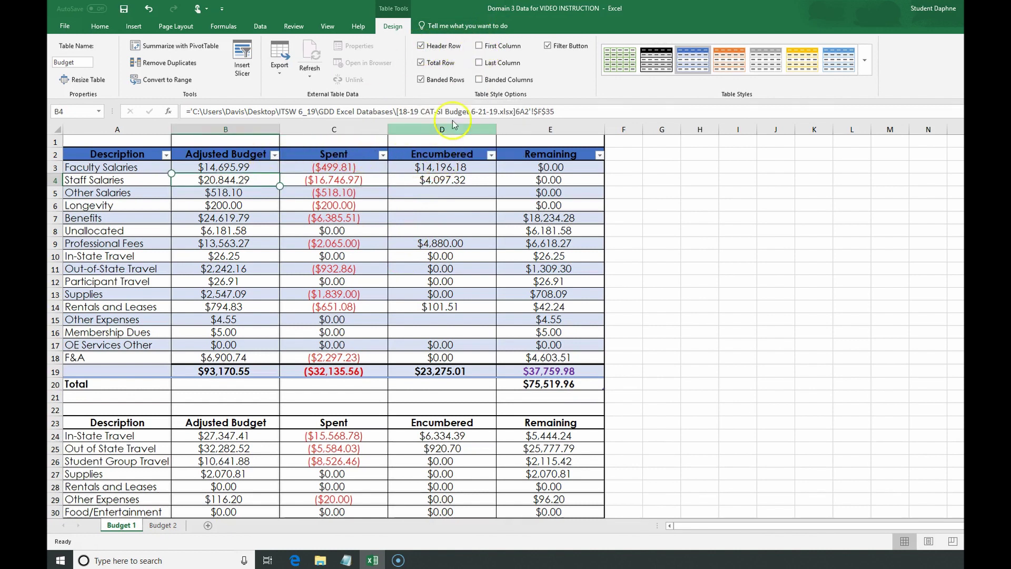
{"action": "left_click", "coordinate": [425, 48]}
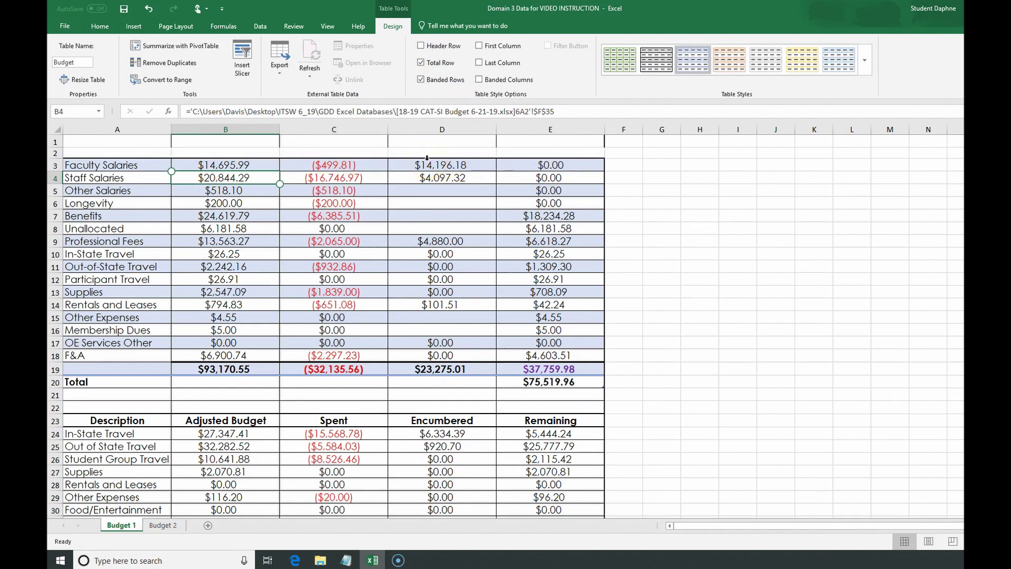
{"action": "left_click", "coordinate": [421, 46]}
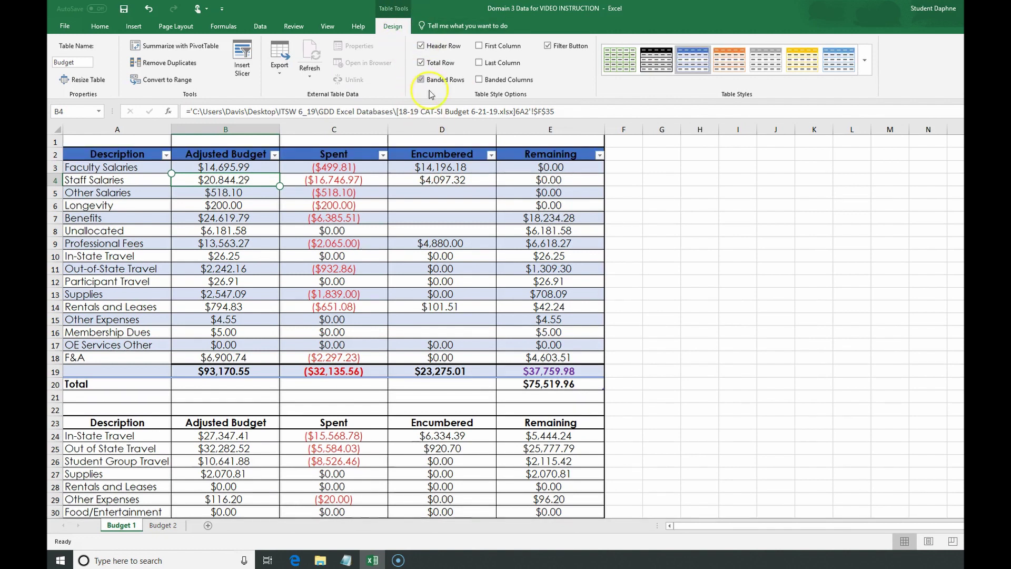
{"action": "left_click", "coordinate": [493, 160]}
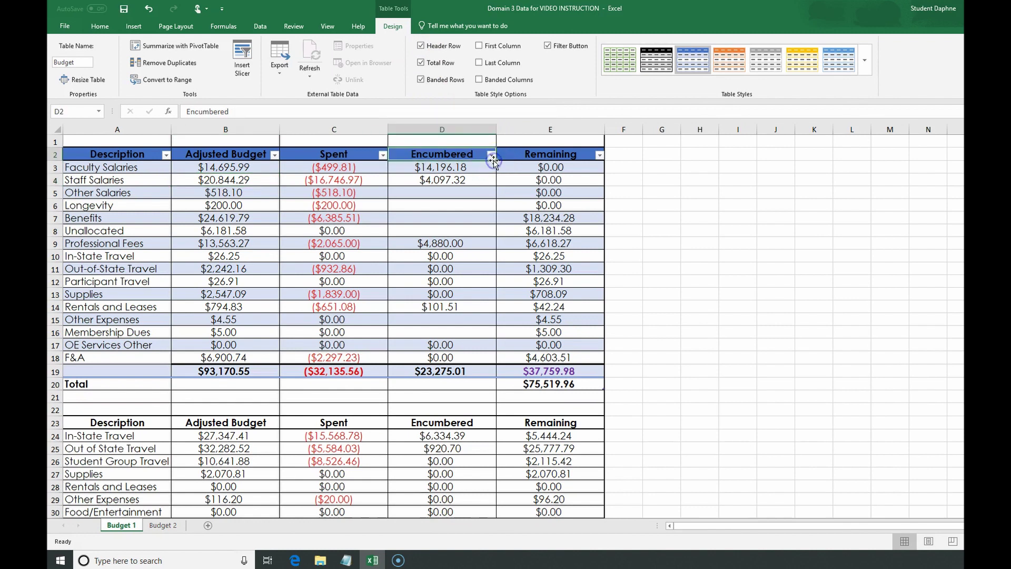
- Open the Encumbered column's filter list to view its sort and filter options, and close it without filtering
{"action": "left_click", "coordinate": [494, 161]}
{"action": "left_click", "coordinate": [489, 162]}
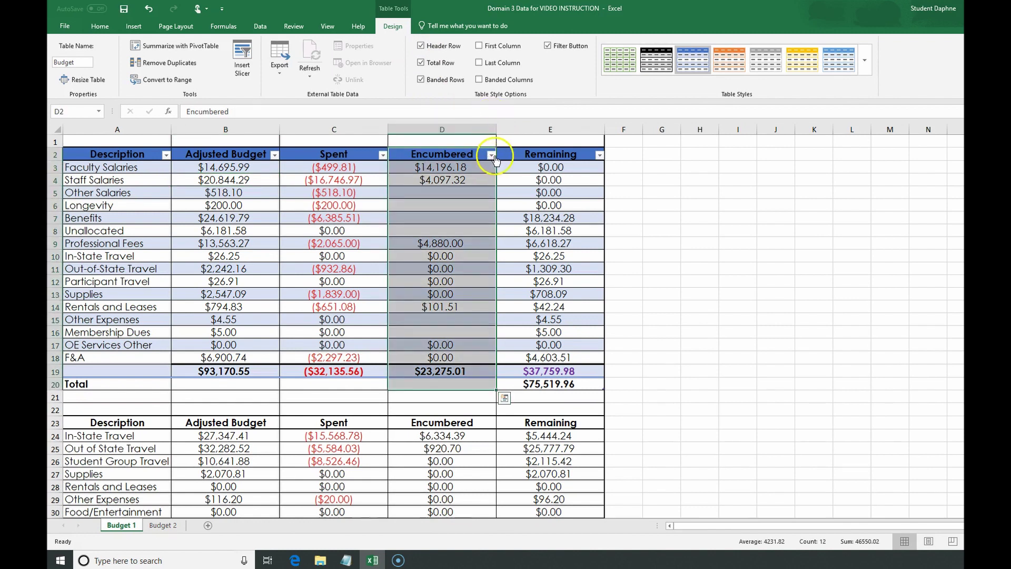
{"action": "left_click", "coordinate": [491, 156]}
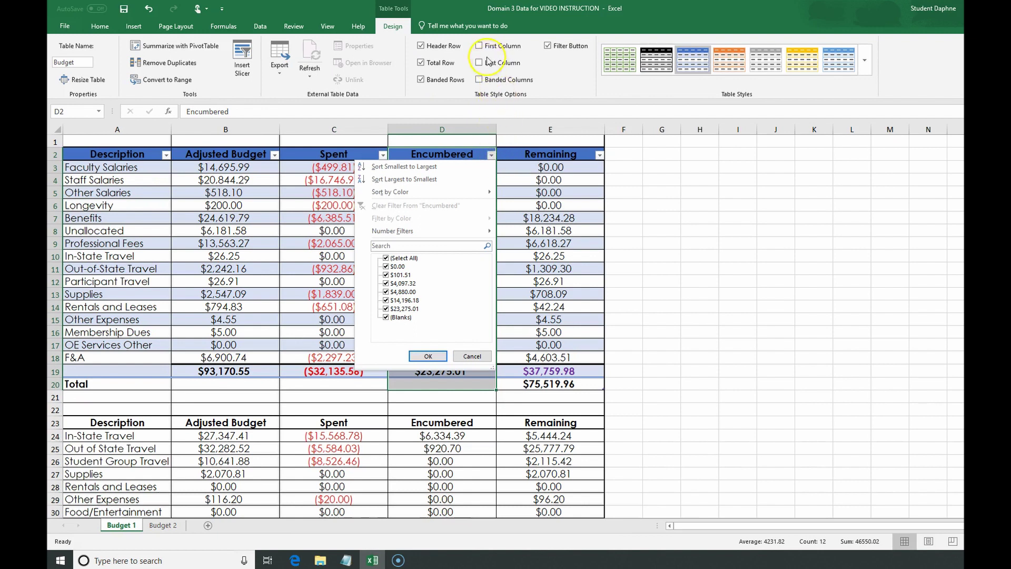
{"action": "left_click", "coordinate": [528, 55]}
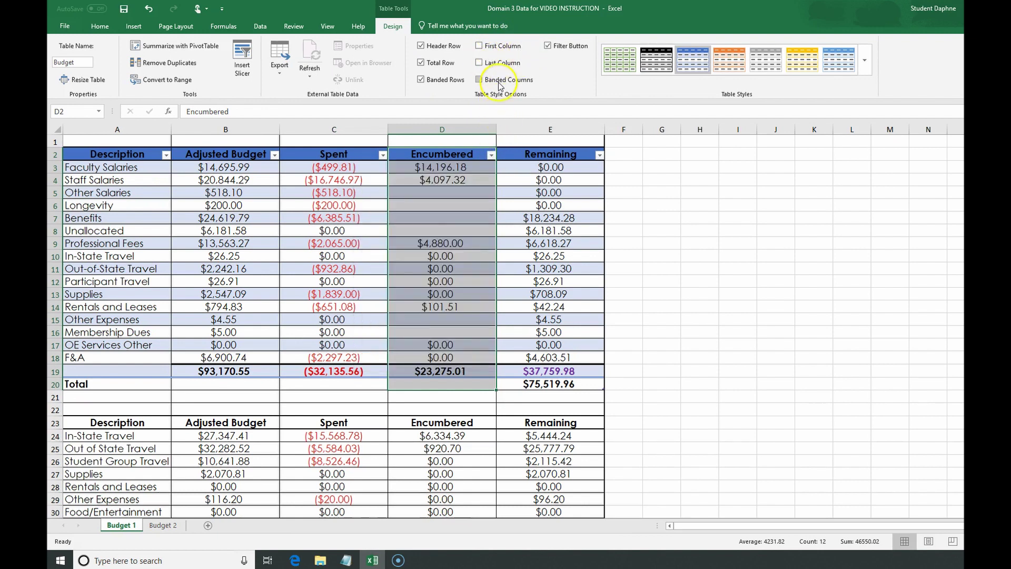
- Try banded columns in place of banded rows on the Budget table, check several cells, and restore the banded rows
{"action": "left_click", "coordinate": [480, 81]}
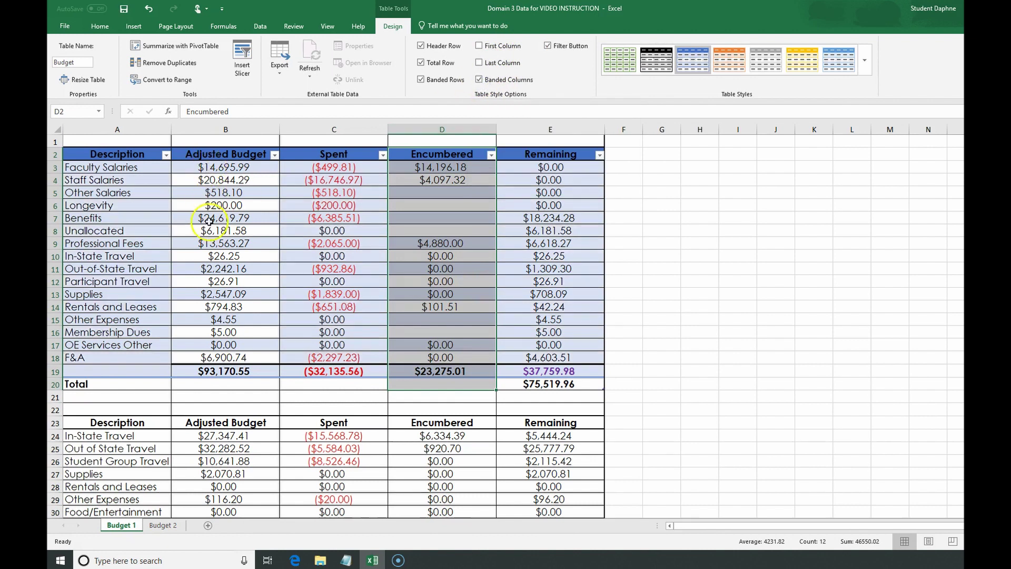
{"action": "left_click", "coordinate": [423, 80]}
{"action": "left_click", "coordinate": [305, 227]}
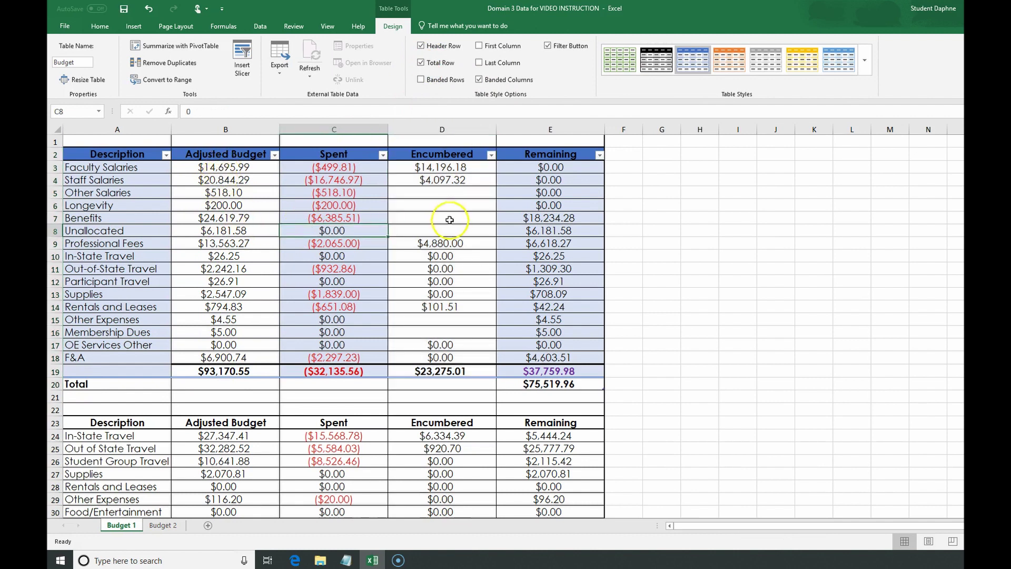
{"action": "left_click", "coordinate": [552, 236]}
{"action": "left_click", "coordinate": [451, 233]}
{"action": "left_click", "coordinate": [205, 219]}
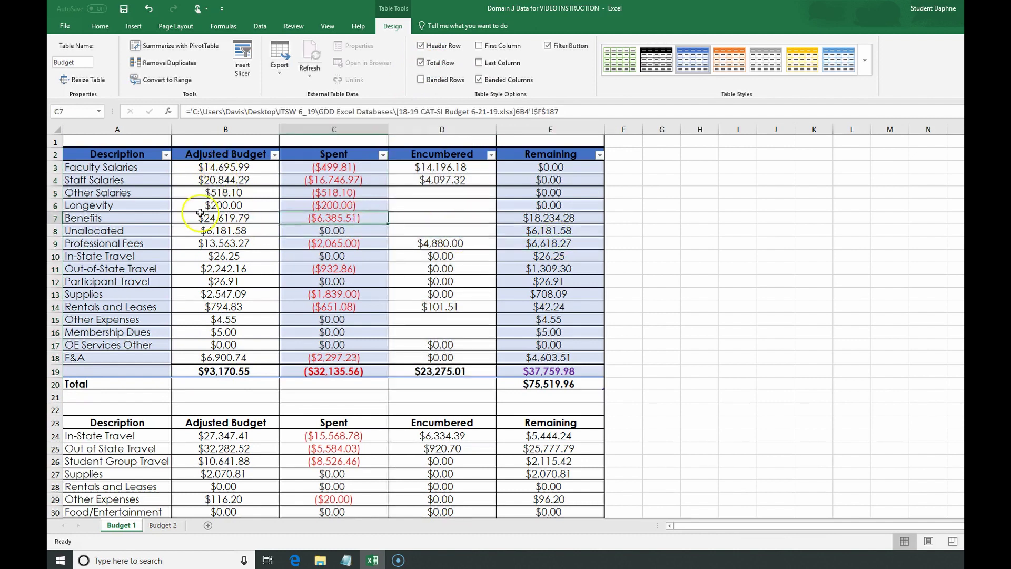
{"action": "left_click", "coordinate": [423, 80]}
{"action": "left_click", "coordinate": [481, 80]}
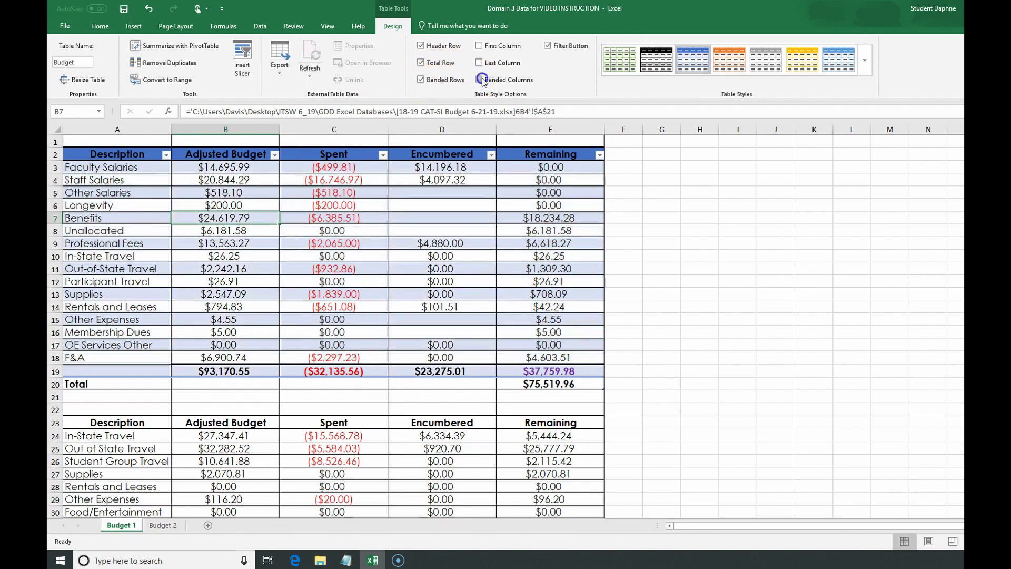
- Apply the Green, Table Style Medium 14 style to the Budget table
{"action": "left_click", "coordinate": [62, 167]}
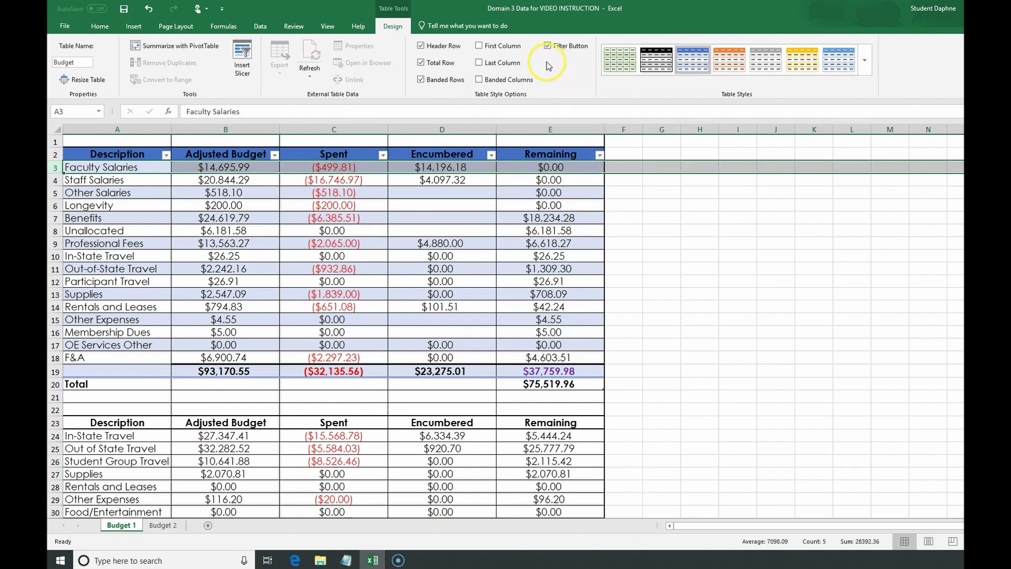
{"action": "left_click", "coordinate": [862, 64]}
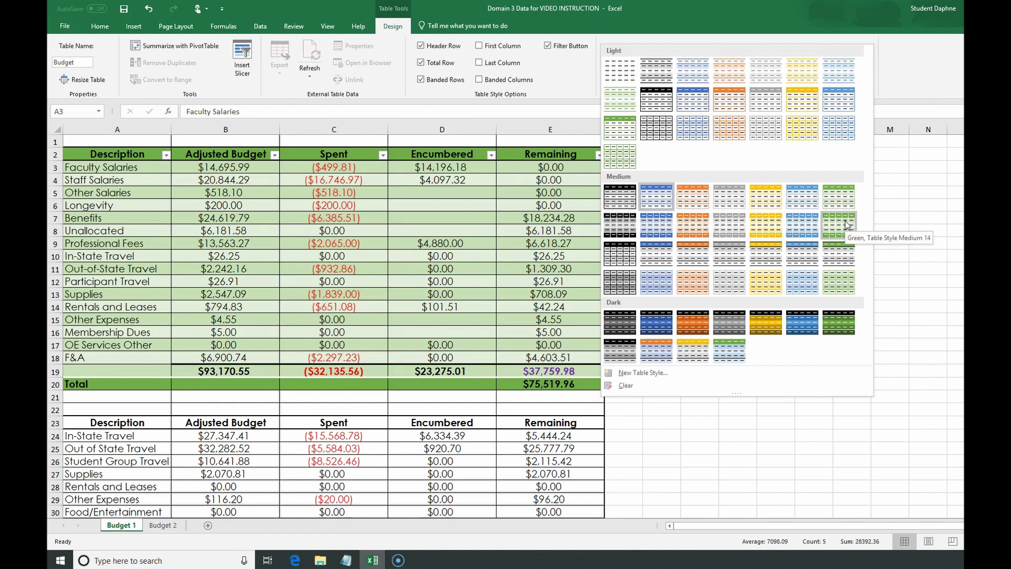
{"action": "left_click", "coordinate": [816, 202]}
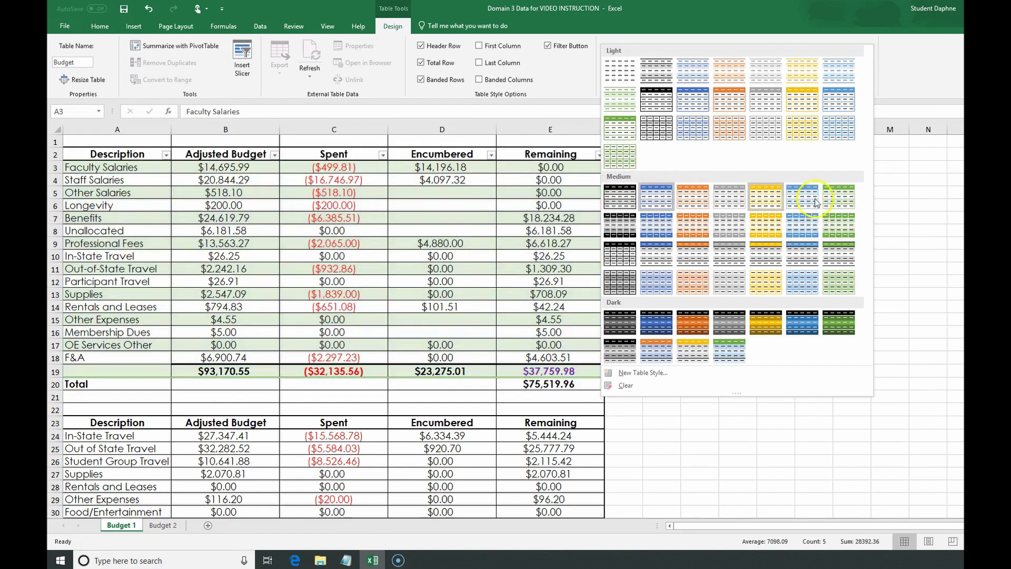
{"action": "left_click", "coordinate": [843, 225]}
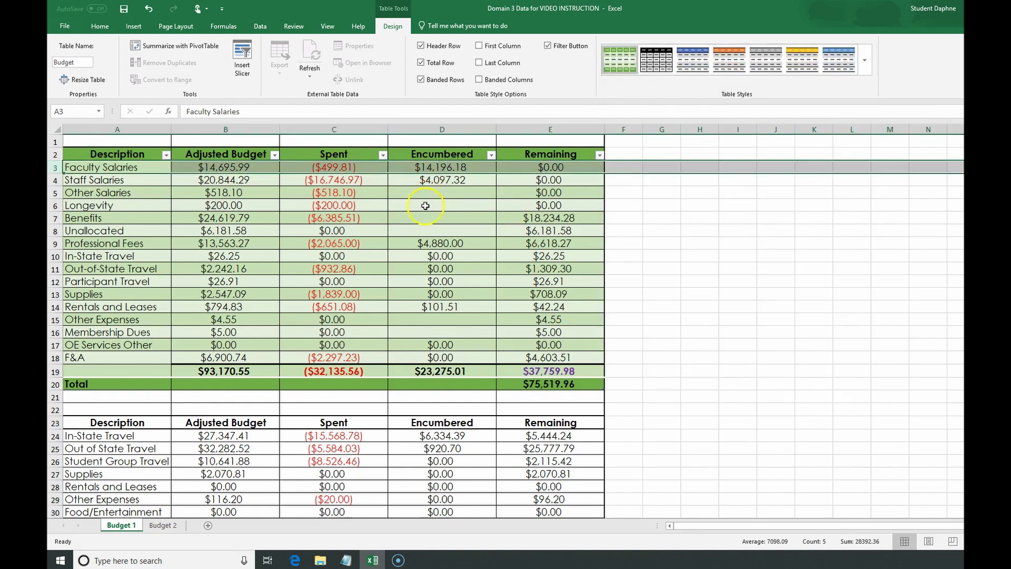
- Select cells inside and outside the Budget table to compare when the table design tools are available
{"action": "left_click", "coordinate": [426, 206]}
{"action": "left_click", "coordinate": [426, 193]}
{"action": "left_click", "coordinate": [425, 181]}
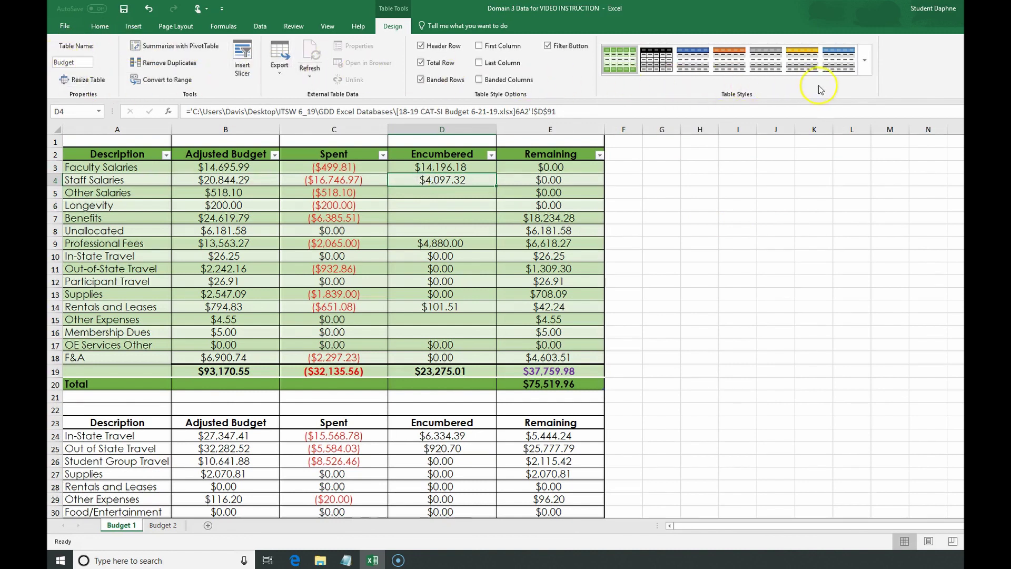
{"action": "left_click", "coordinate": [767, 222]}
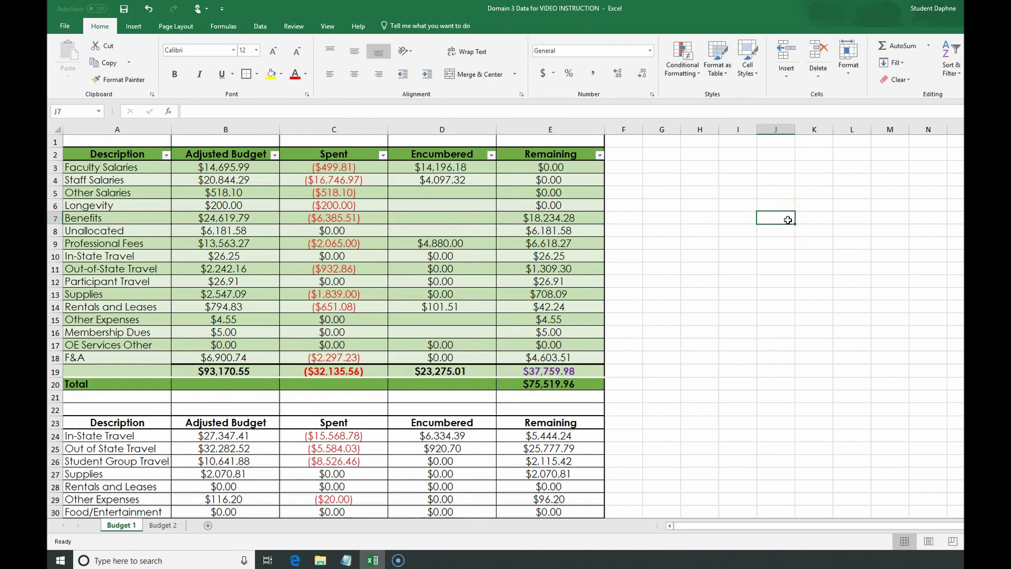
{"action": "left_click", "coordinate": [437, 214]}
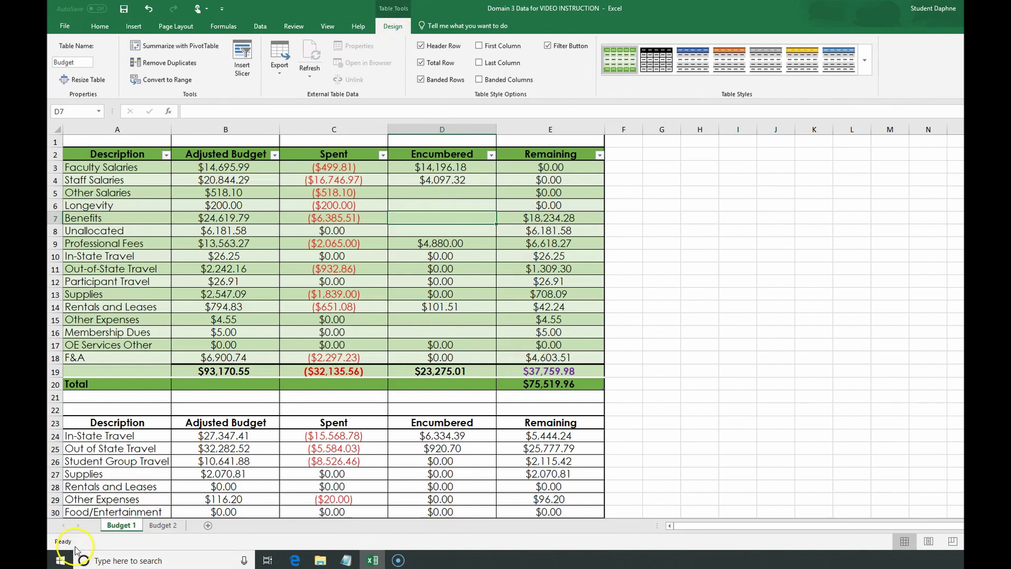
- Check objective 3.1.2 in the Notepad list, and convert the Budget table in A2:E20 to a normal range
{"action": "key", "text": "alt+Tab"}
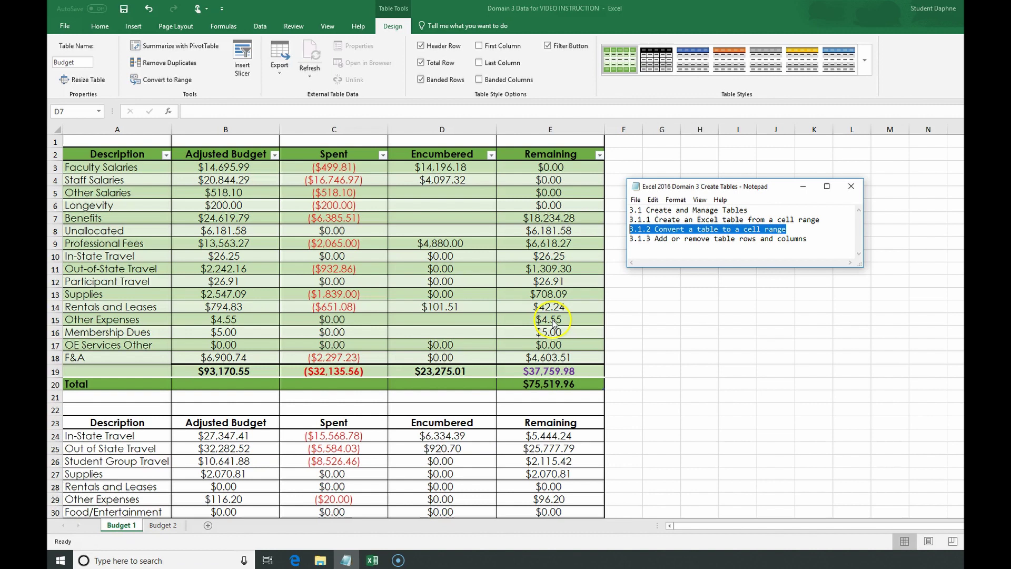
{"action": "left_click", "coordinate": [801, 188]}
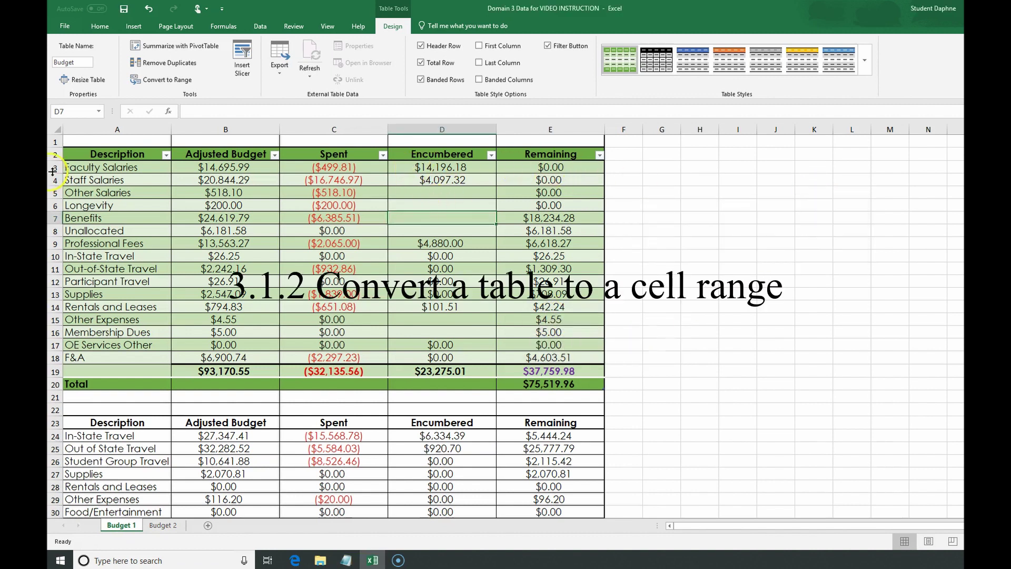
{"action": "left_click_drag", "start_coordinate": [90, 154], "coordinate": [547, 386]}
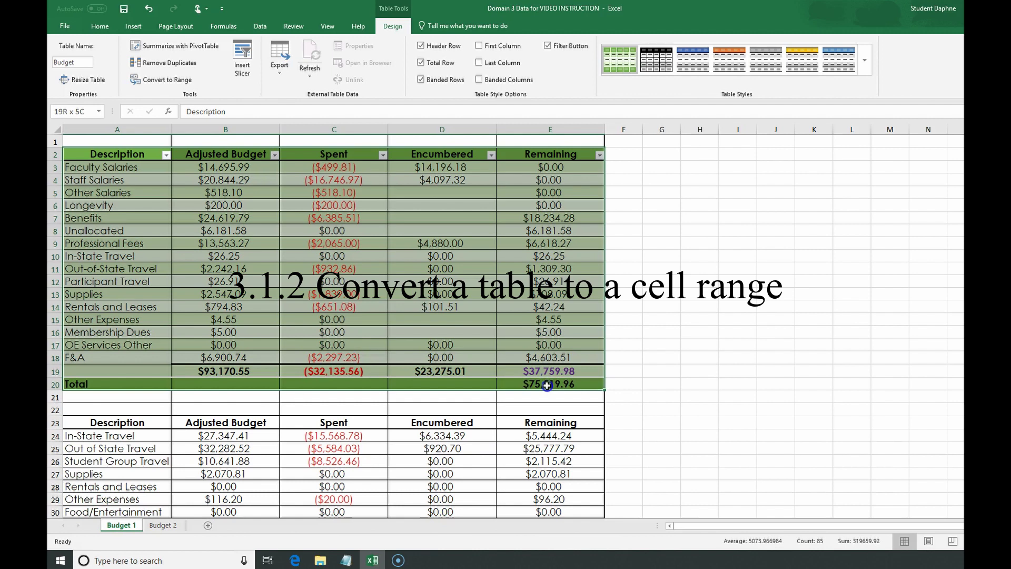
{"action": "left_click_drag", "start_coordinate": [547, 385], "coordinate": [547, 385]}
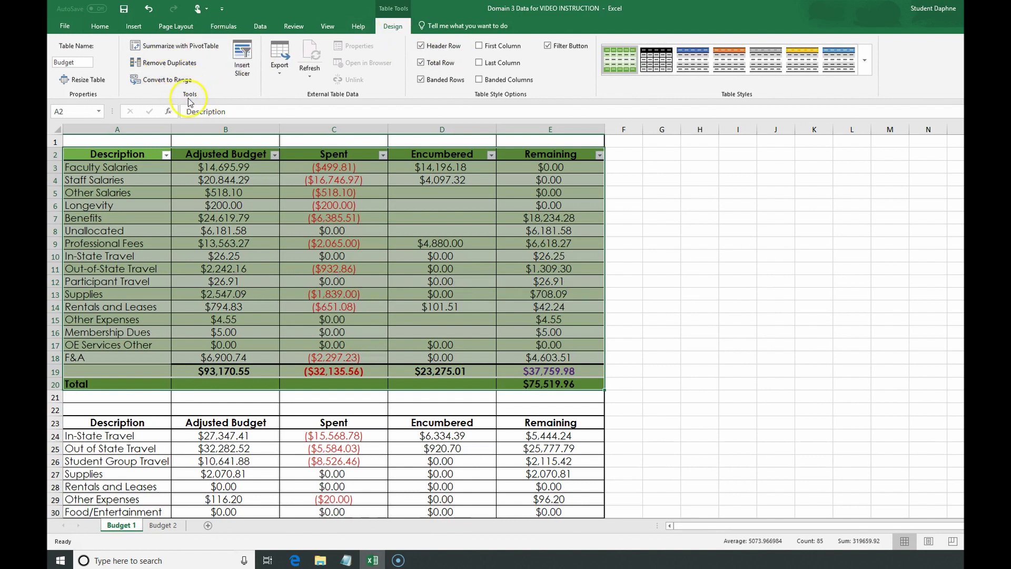
{"action": "left_click", "coordinate": [156, 80]}
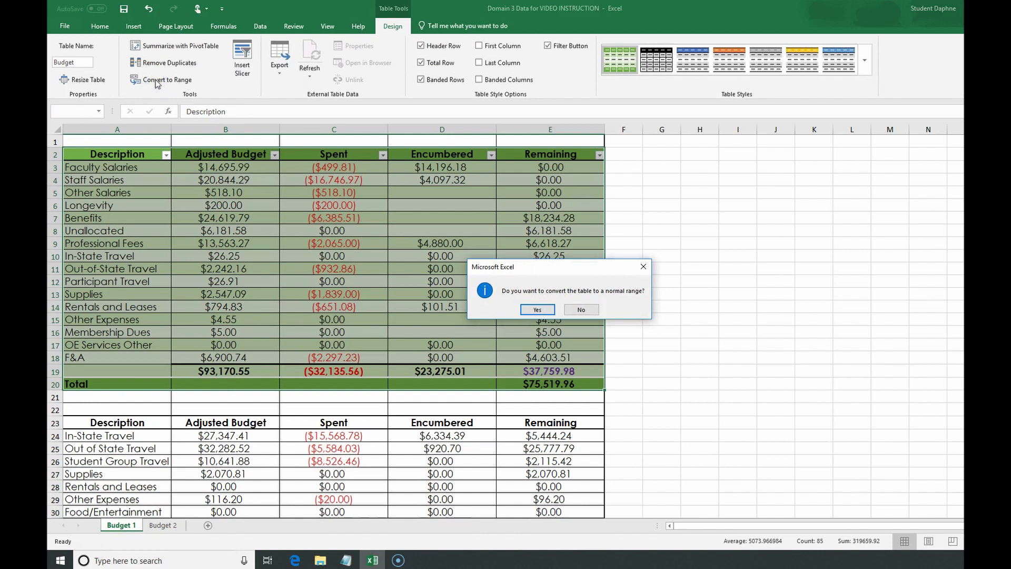
{"action": "left_click", "coordinate": [541, 310]}
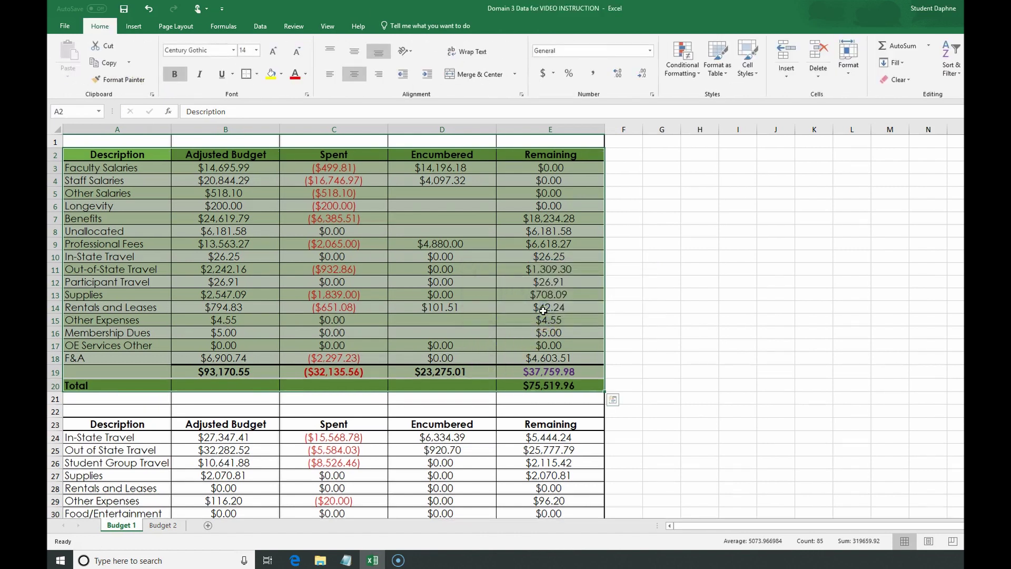
- Check the converted range's header cells for filter buttons and inspect the total formula in E20
{"action": "left_click", "coordinate": [369, 155]}
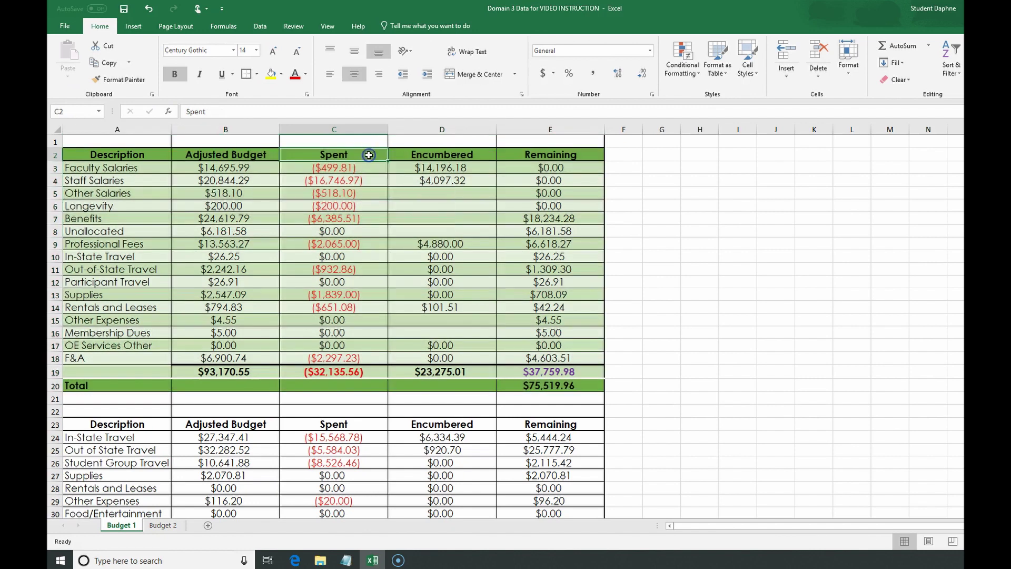
{"action": "left_click", "coordinate": [391, 218]}
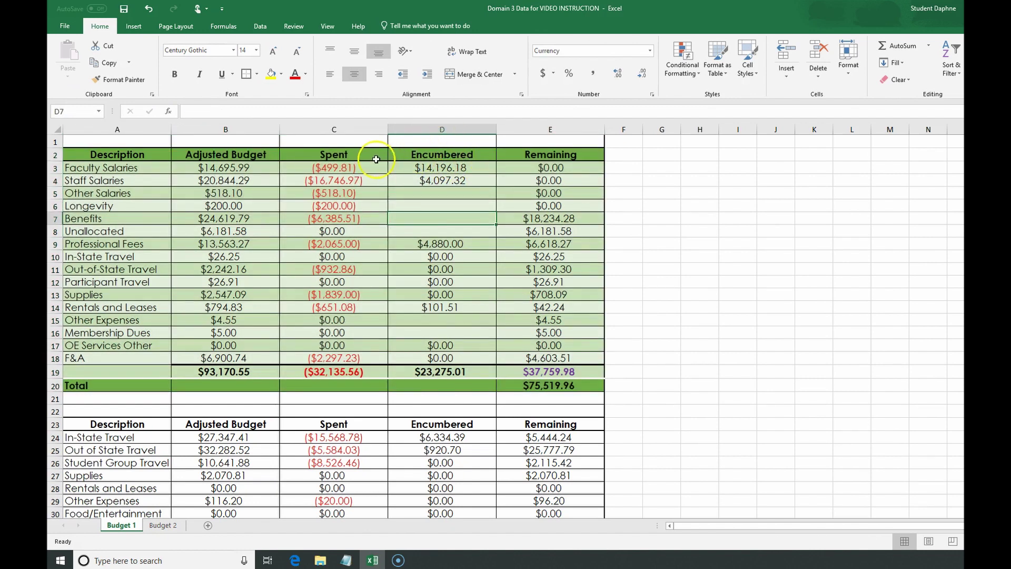
{"action": "left_click", "coordinate": [492, 155]}
{"action": "left_click", "coordinate": [592, 381]}
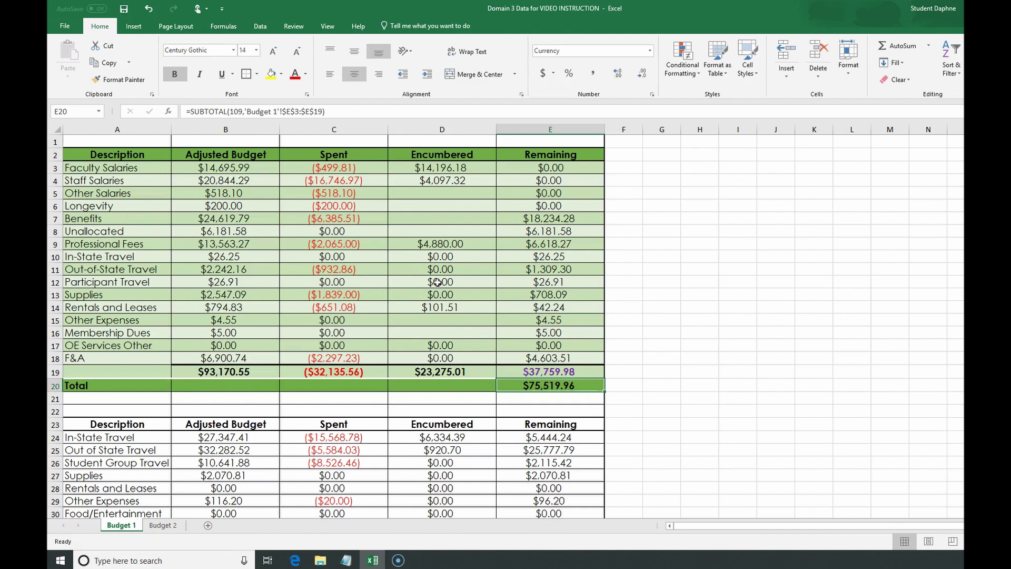
{"action": "left_click", "coordinate": [523, 152]}
{"action": "left_click", "coordinate": [439, 153]}
{"action": "left_click", "coordinate": [348, 153]}
{"action": "left_click", "coordinate": [240, 158]}
{"action": "left_click", "coordinate": [136, 156]}
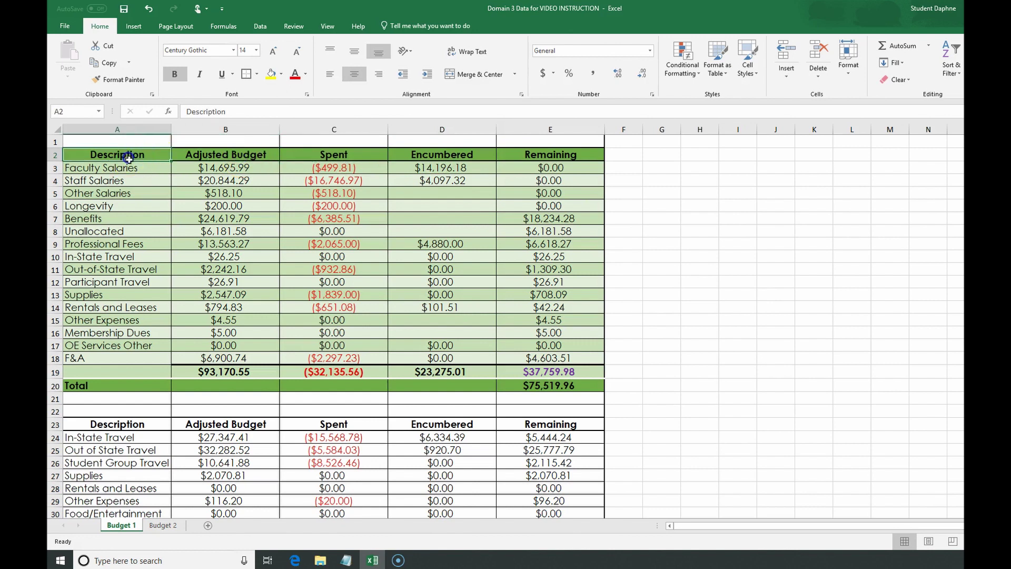
{"action": "left_click", "coordinate": [554, 387]}
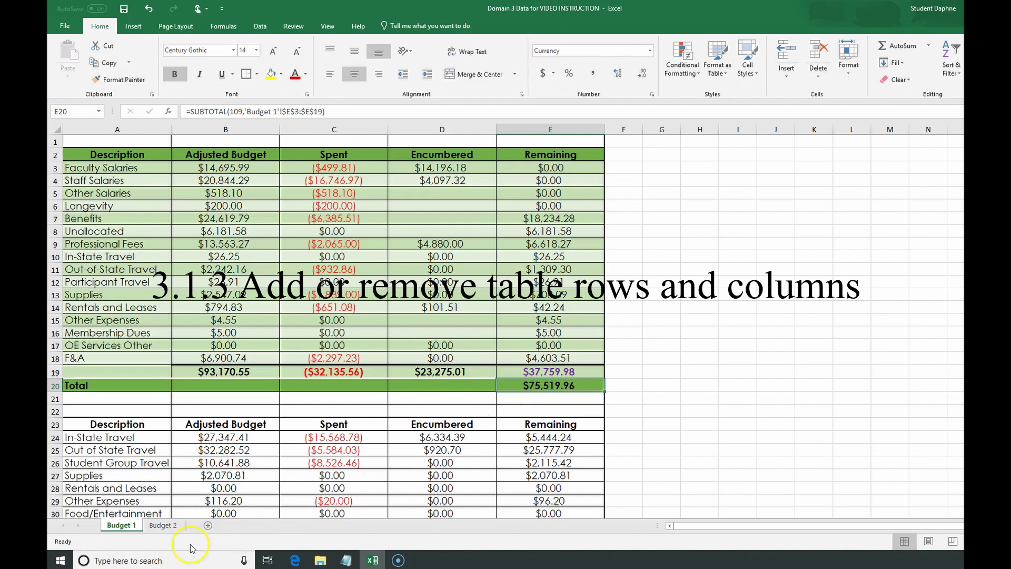
- Check objective 3.1.3 in the Notepad list, and convert A2:E20 into an Excel table with headers
{"action": "key", "text": "alt+Tab"}
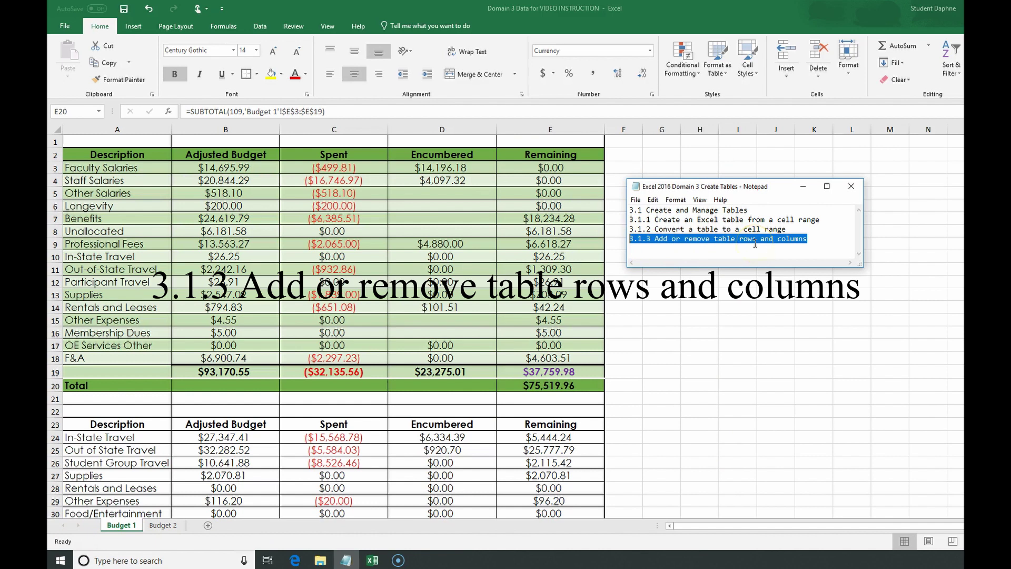
{"action": "left_click", "coordinate": [803, 186]}
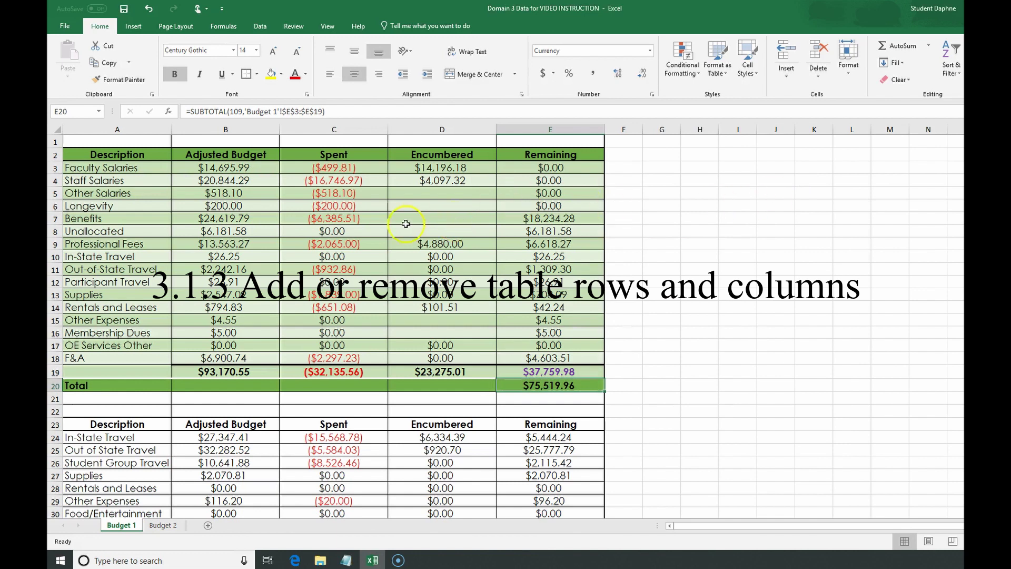
{"action": "left_click_drag", "start_coordinate": [86, 154], "coordinate": [548, 386]}
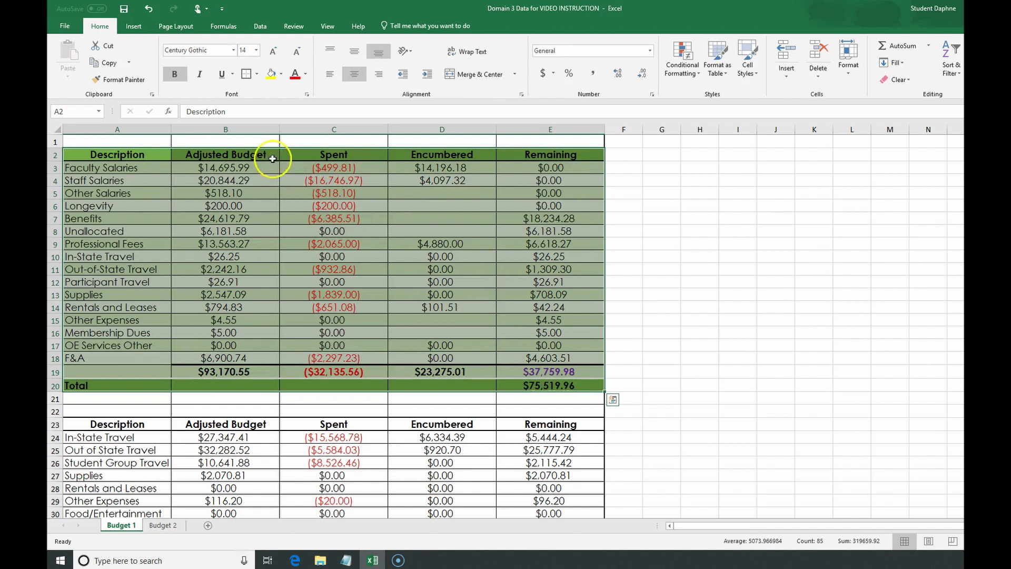
{"action": "left_click", "coordinate": [129, 27]}
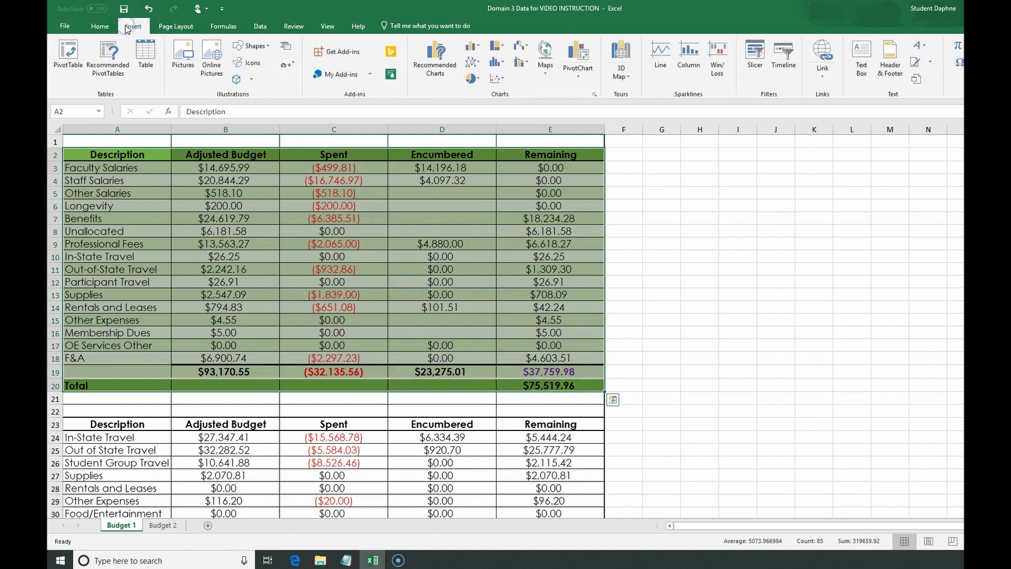
{"action": "left_click", "coordinate": [146, 66]}
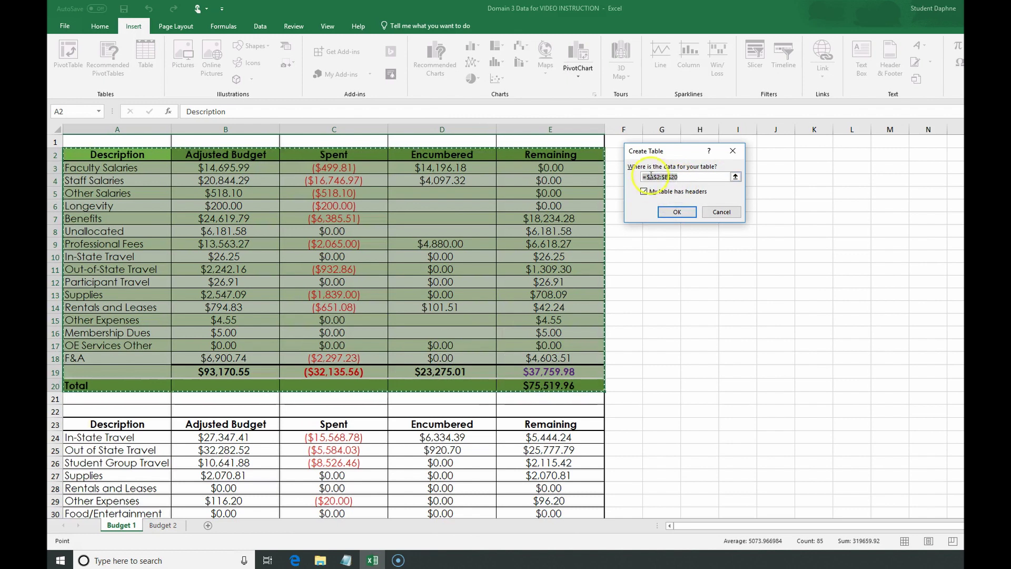
{"action": "left_click", "coordinate": [669, 213]}
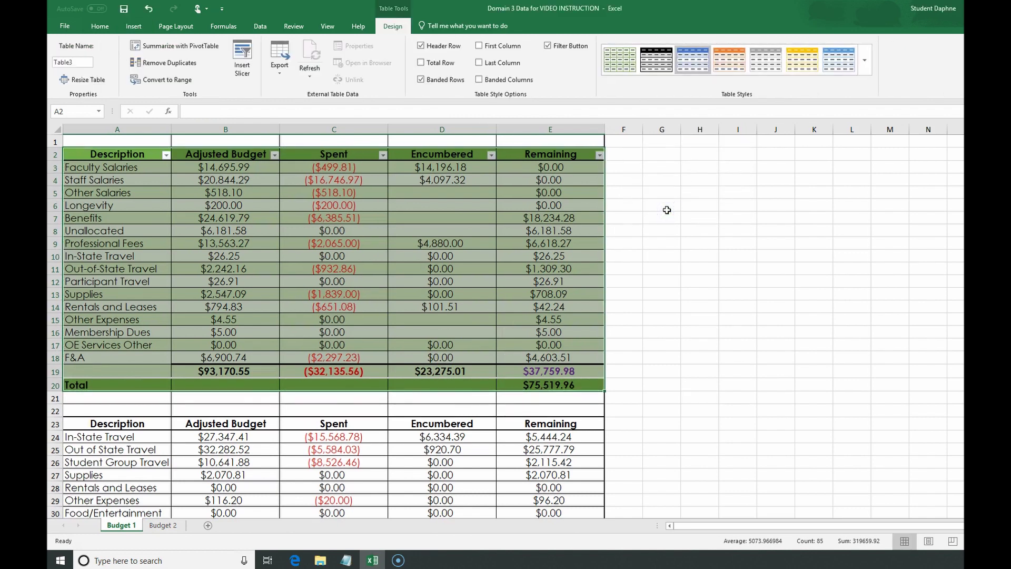
- Open the Remaining column's filter list in the new table and close it without filtering
{"action": "left_click", "coordinate": [664, 207]}
{"action": "left_click", "coordinate": [600, 155]}
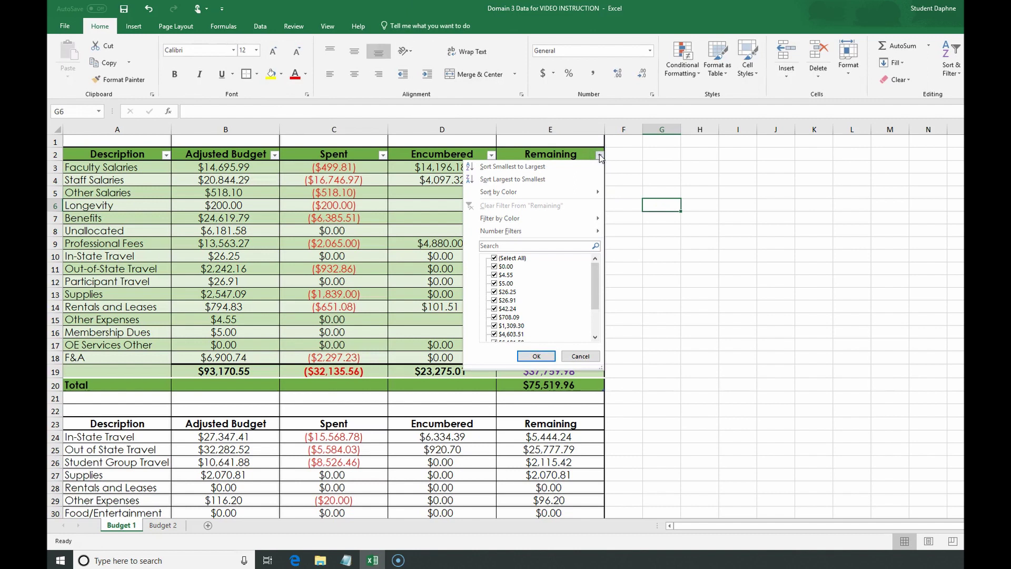
{"action": "left_click", "coordinate": [632, 157]}
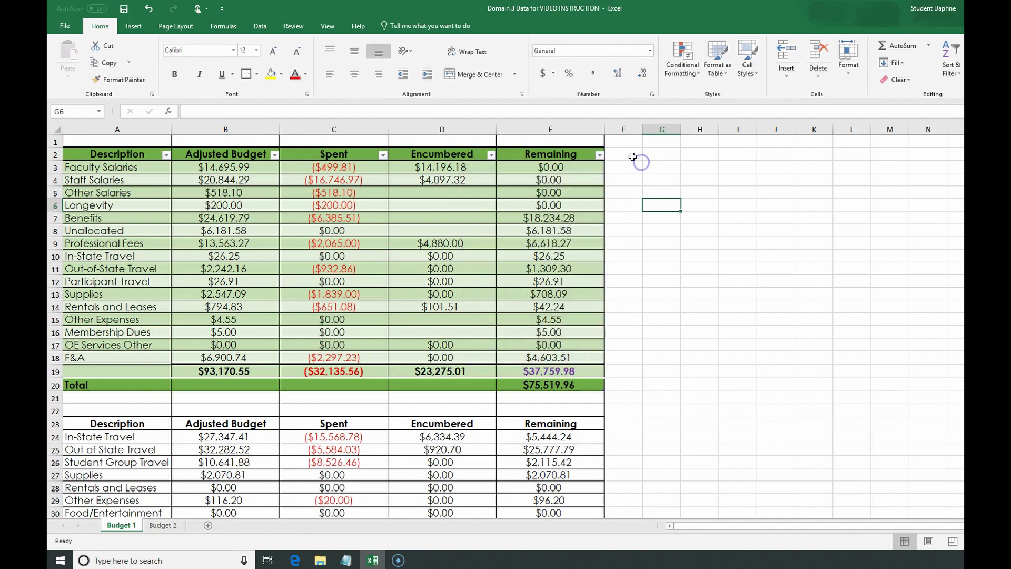
- Add a Leftover column to the table by entering its header in F2, directly beside Remaining
{"action": "left_click", "coordinate": [631, 155]}
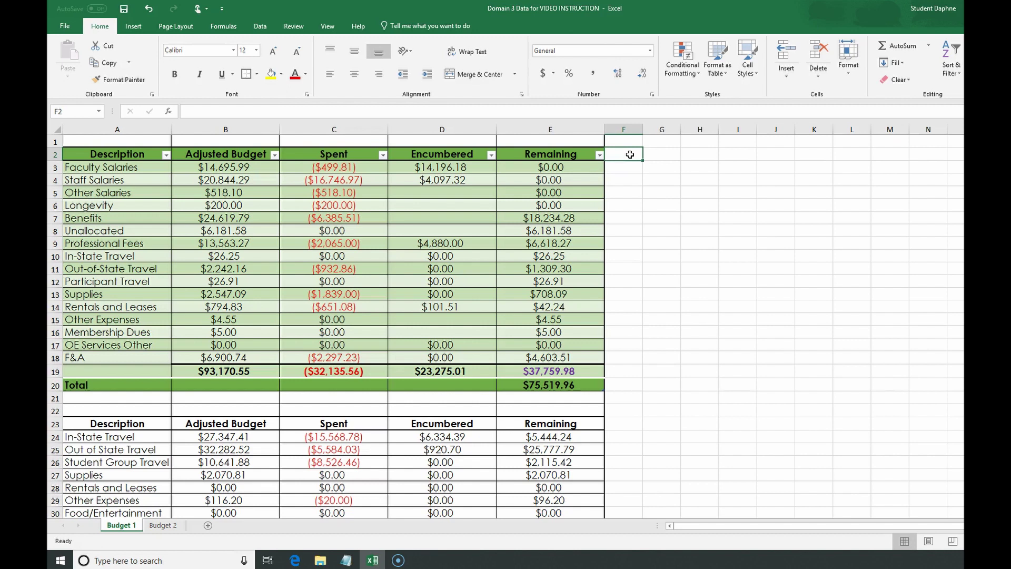
{"action": "type", "text": "LEft"}
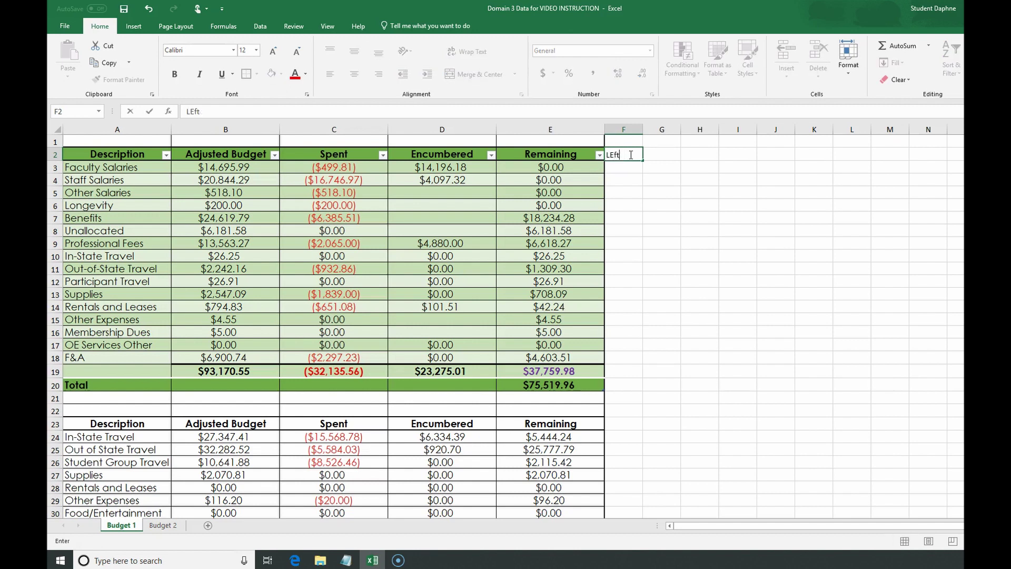
{"action": "type", "text": "over"}
{"action": "key", "text": "Return"}
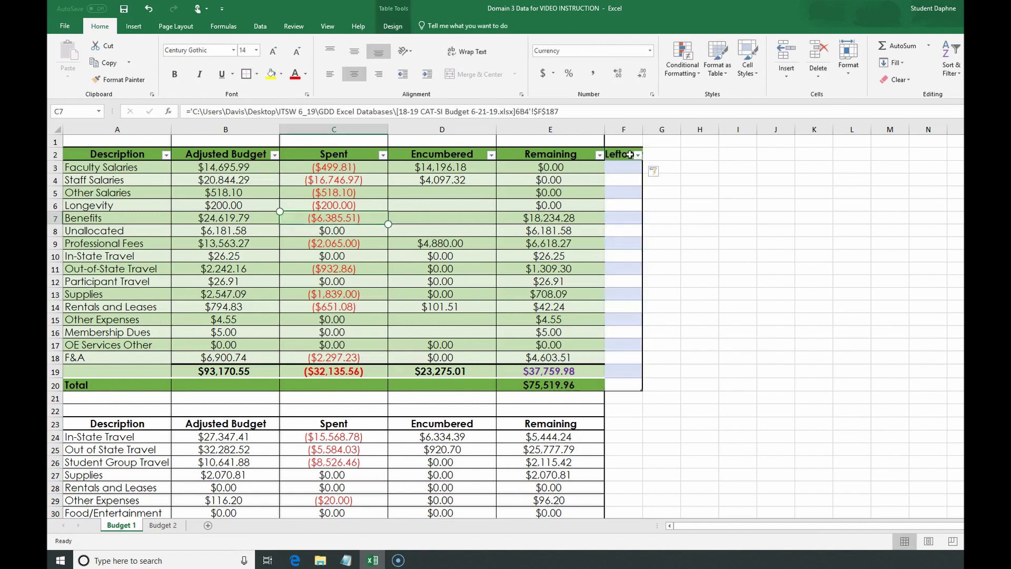
{"action": "key", "text": "Down"}
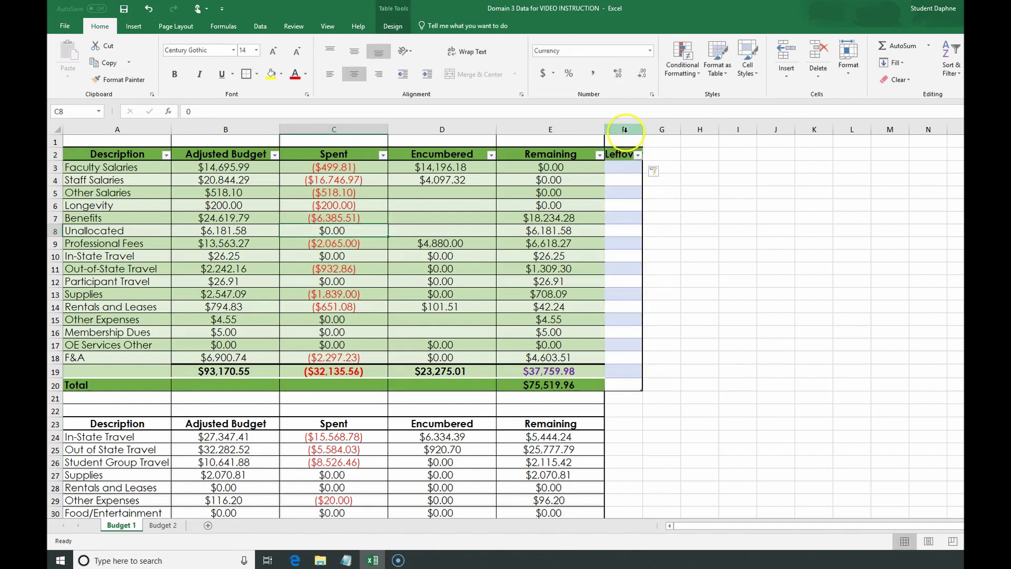
{"action": "left_click", "coordinate": [618, 155]}
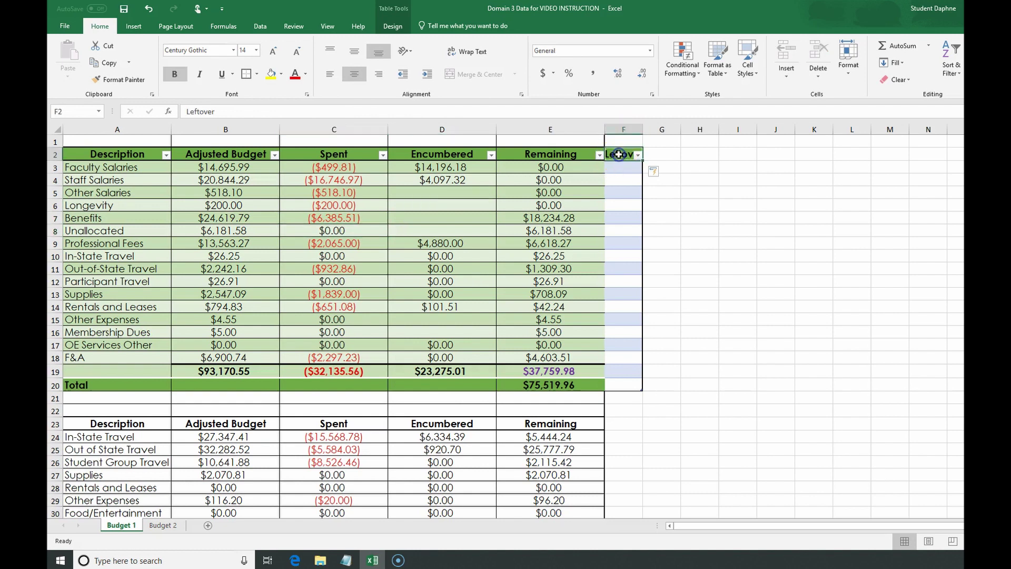
{"action": "left_click", "coordinate": [626, 194]}
{"action": "left_click", "coordinate": [625, 281]}
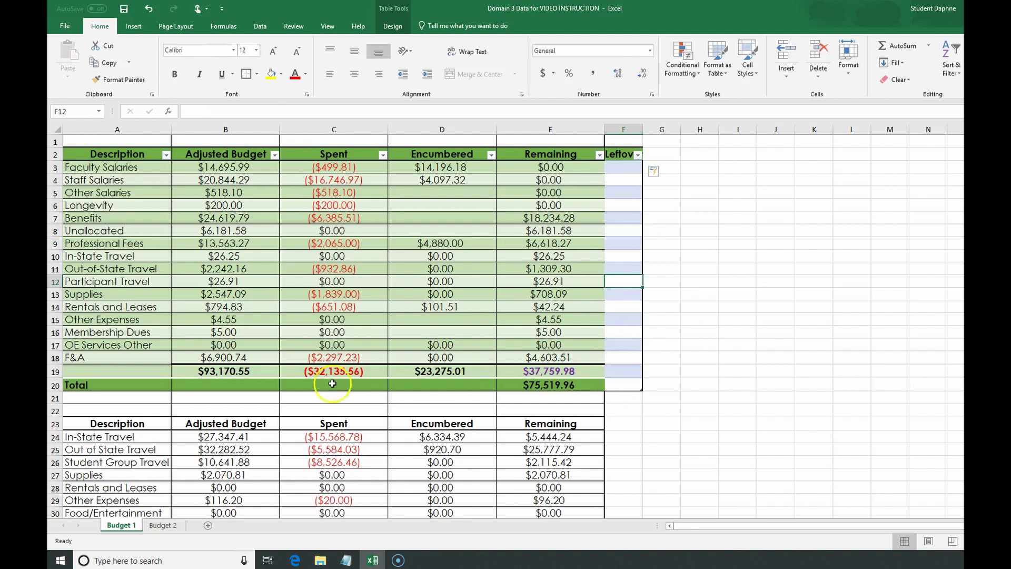
- Add a table row by entering Below in A21 under Total, and check the Leftover column's filter list
{"action": "left_click", "coordinate": [116, 397]}
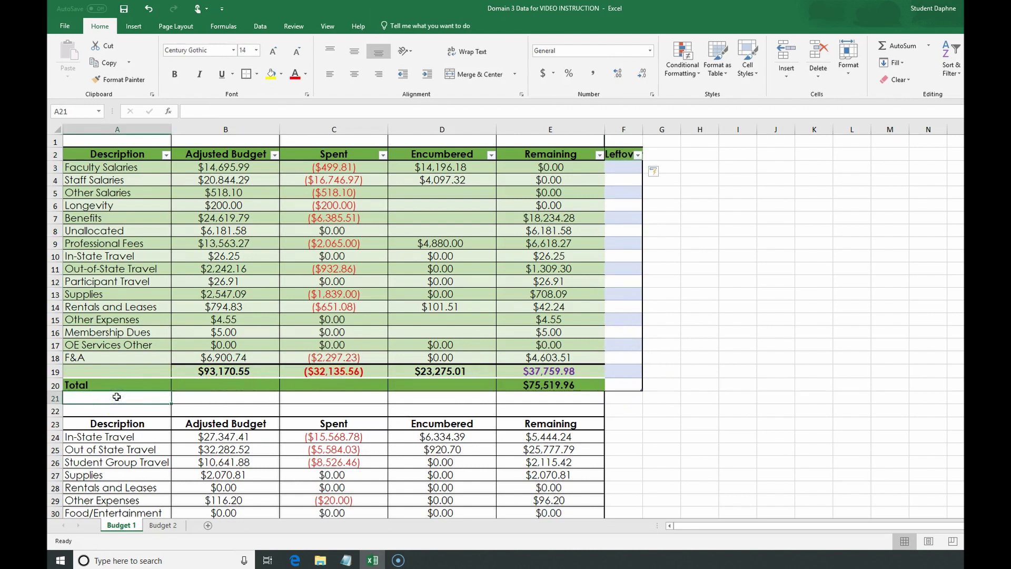
{"action": "type", "text": "Below"}
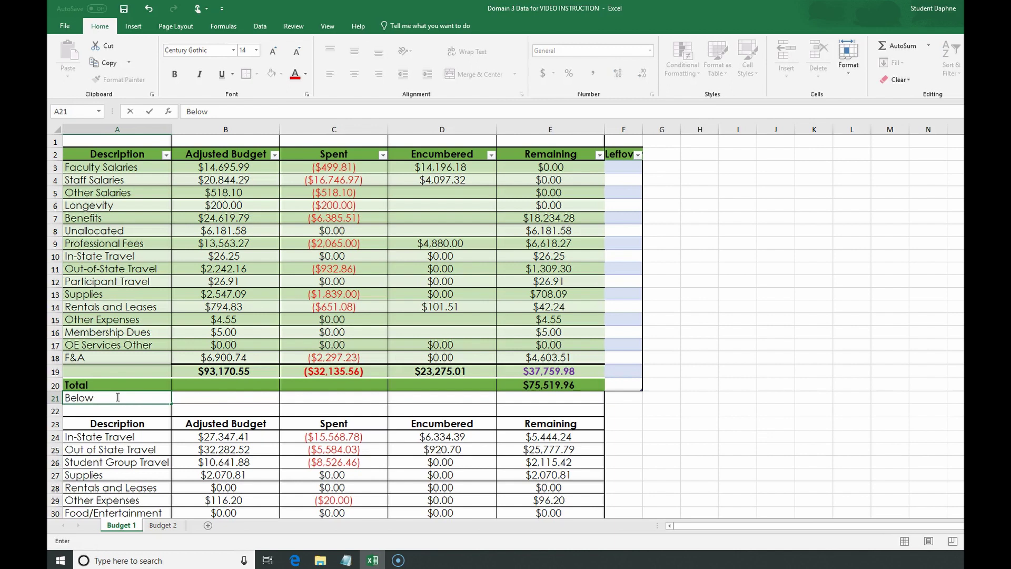
{"action": "key", "text": "Return"}
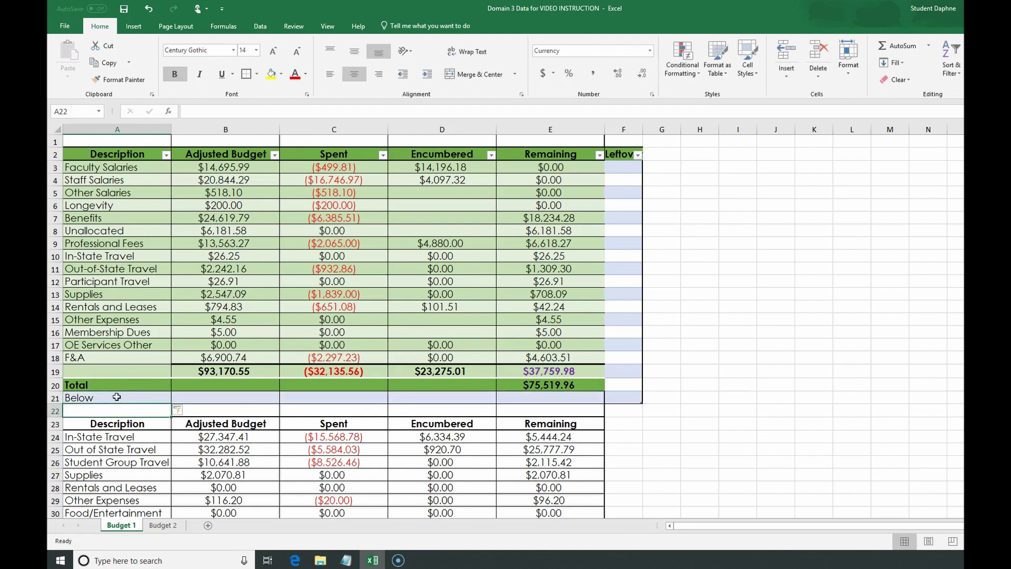
{"action": "left_click_drag", "start_coordinate": [117, 398], "coordinate": [595, 398]}
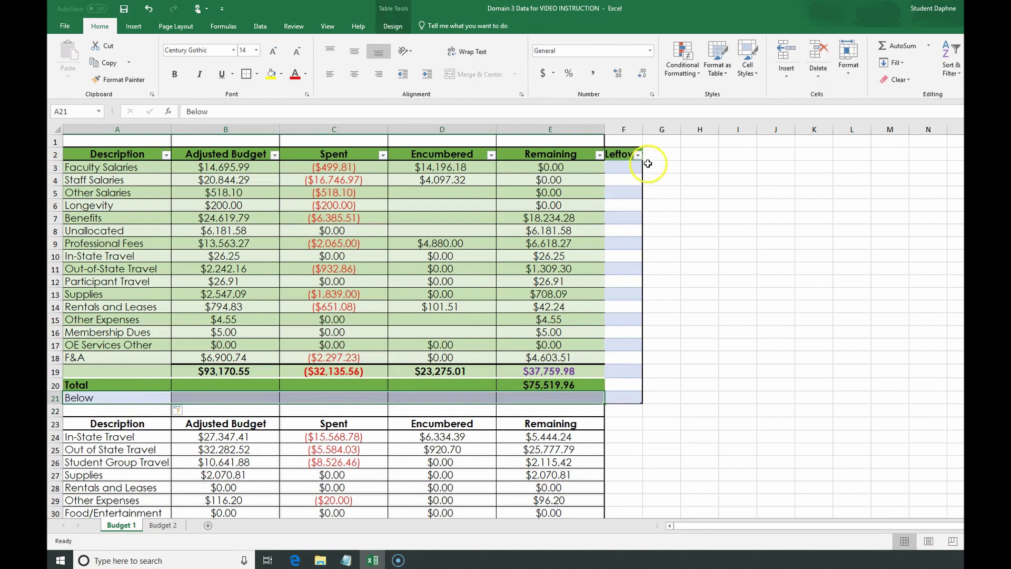
{"action": "left_click", "coordinate": [639, 156]}
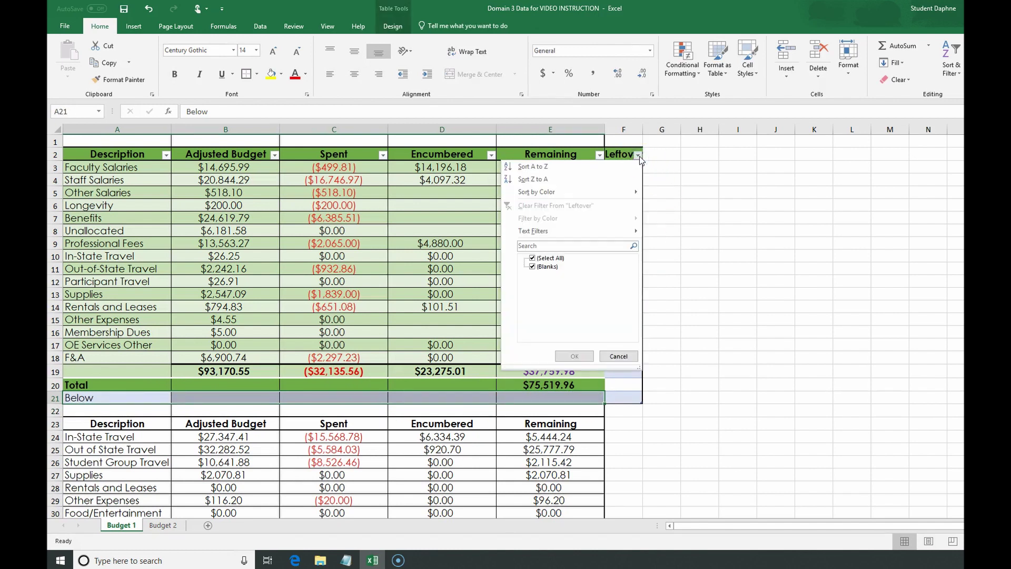
{"action": "left_click", "coordinate": [639, 156]}
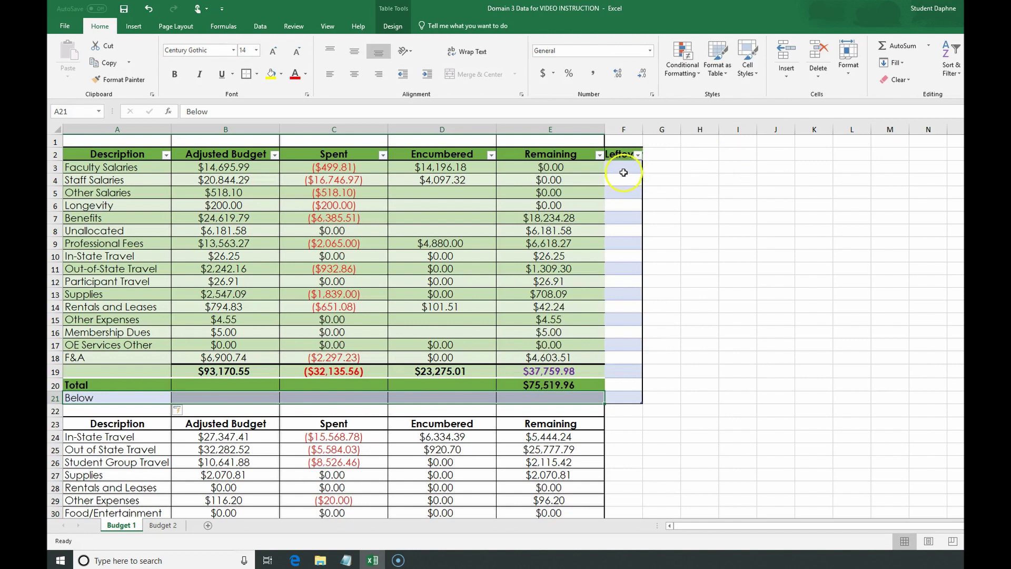
{"action": "left_click_drag", "start_coordinate": [624, 169], "coordinate": [640, 403]}
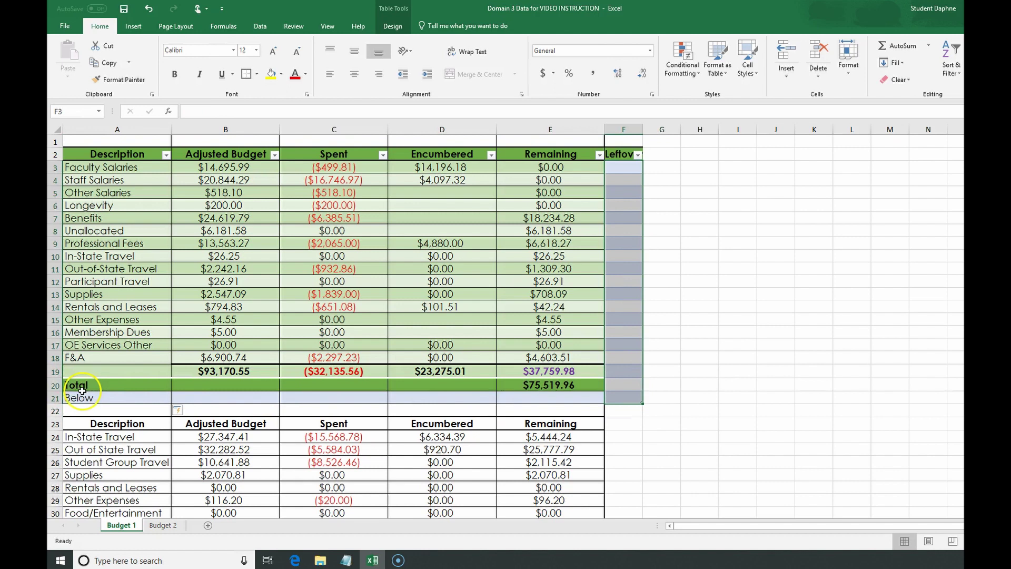
{"action": "left_click_drag", "start_coordinate": [80, 396], "coordinate": [544, 392]}
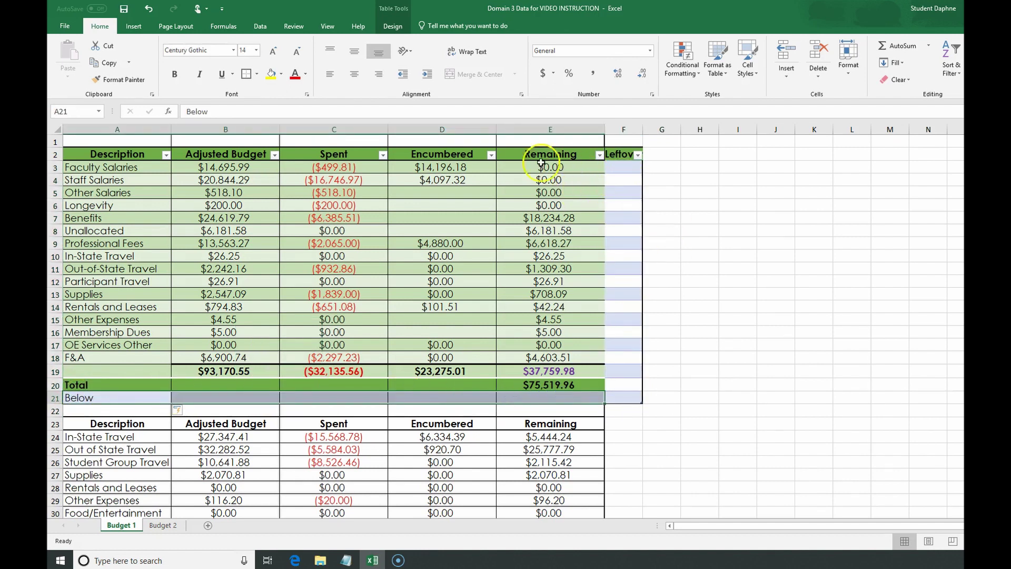
- Insert a new table column before Encumbered, look over its cells, and undo the insertion
{"action": "left_click", "coordinate": [446, 126]}
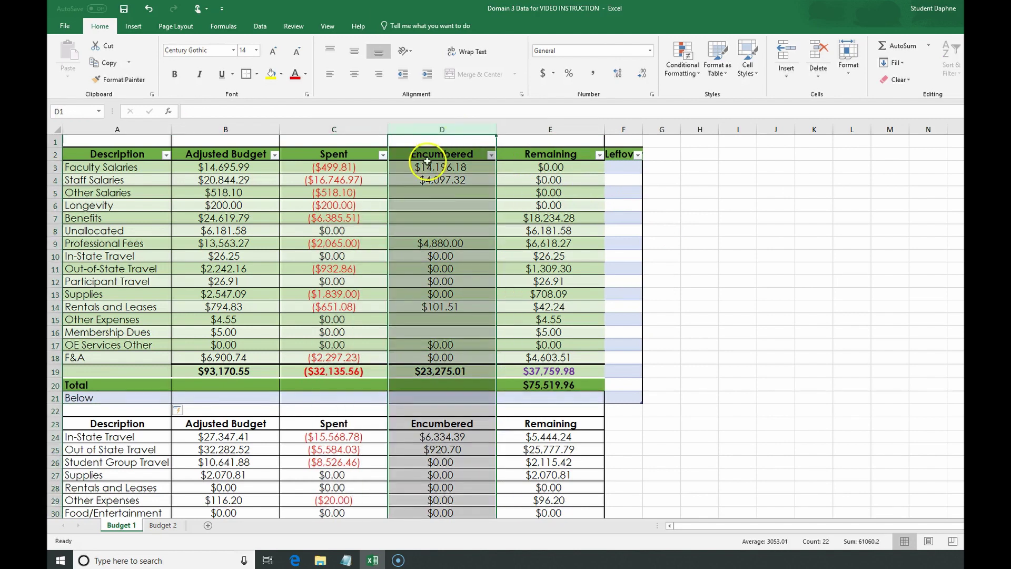
{"action": "right_click", "coordinate": [421, 132]}
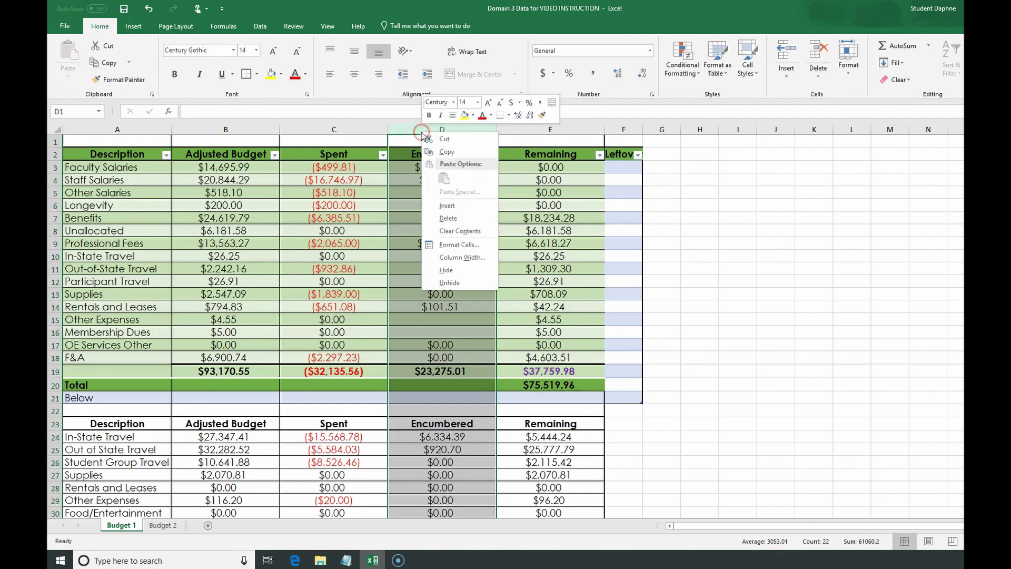
{"action": "left_click", "coordinate": [440, 205]}
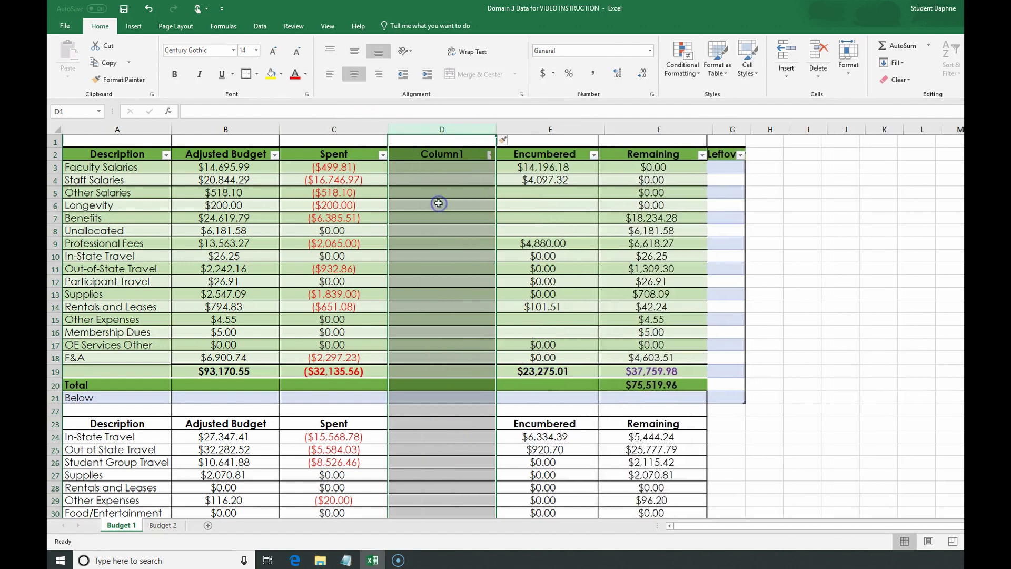
{"action": "left_click", "coordinate": [436, 131]}
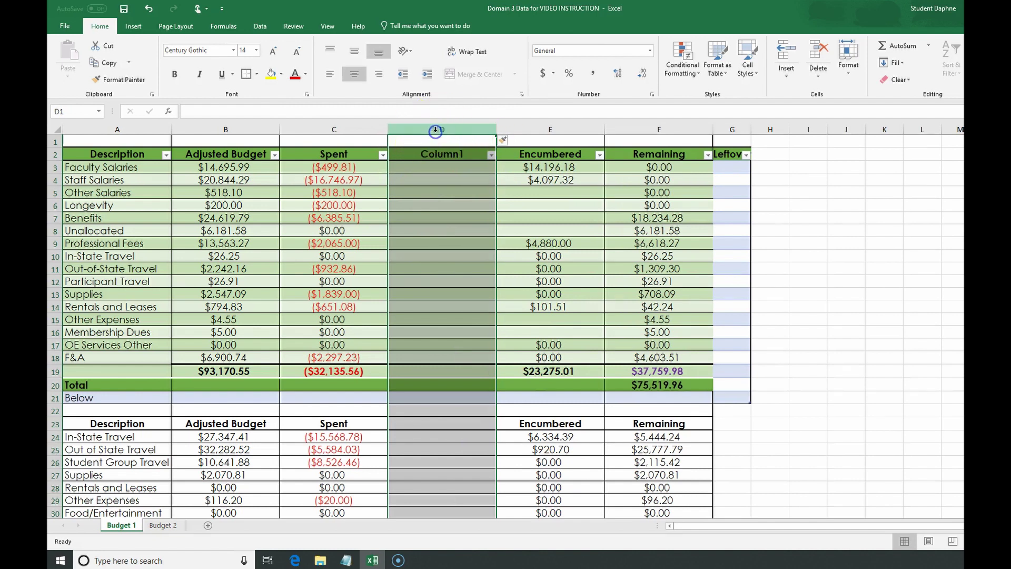
{"action": "left_click", "coordinate": [437, 387]}
{"action": "left_click_drag", "start_coordinate": [437, 387], "coordinate": [429, 120]}
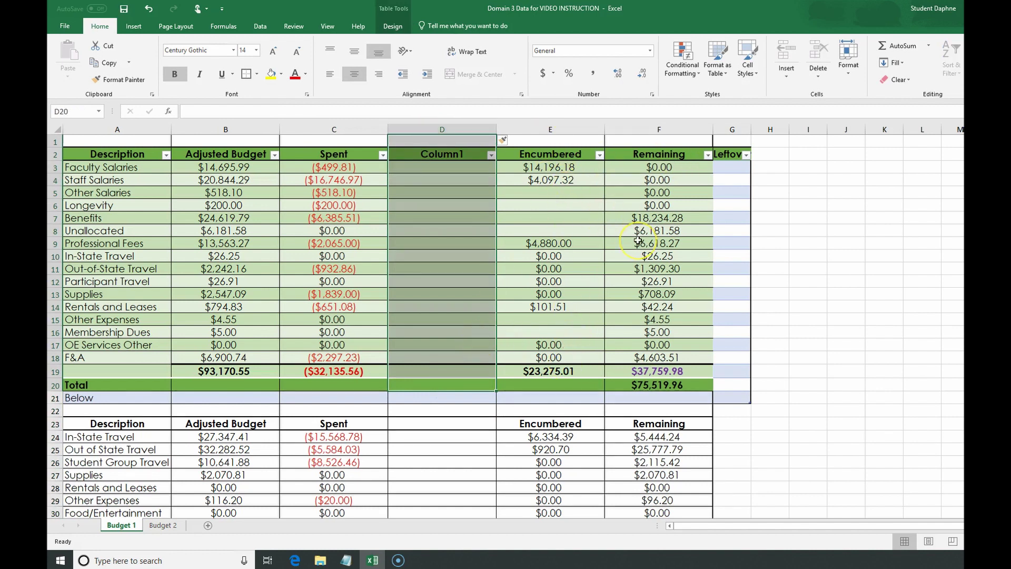
{"action": "left_click", "coordinate": [147, 9]}
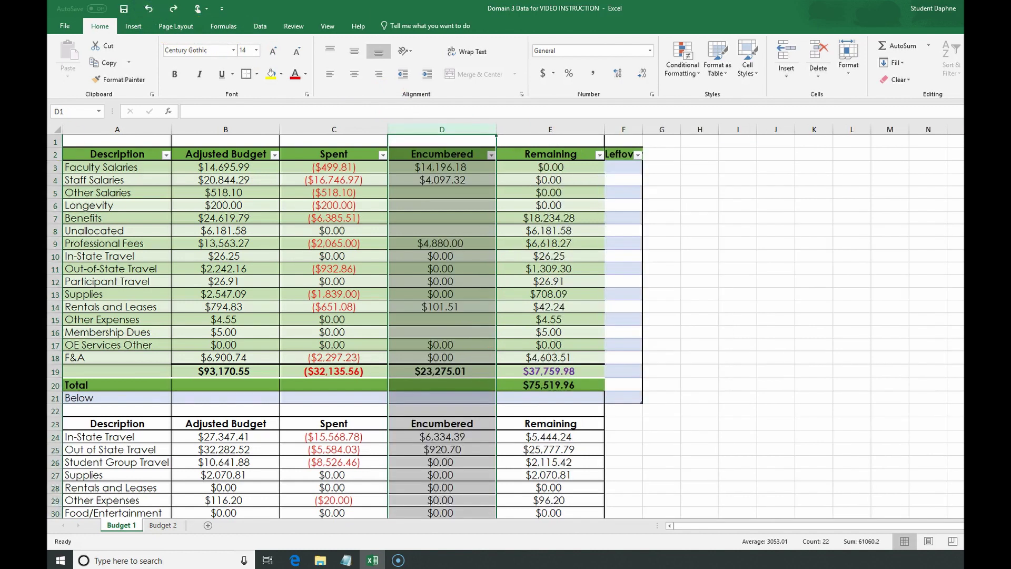
- Insert a blank row above In-State Travel in the first table, and undo the insertion
{"action": "left_click", "coordinate": [55, 256]}
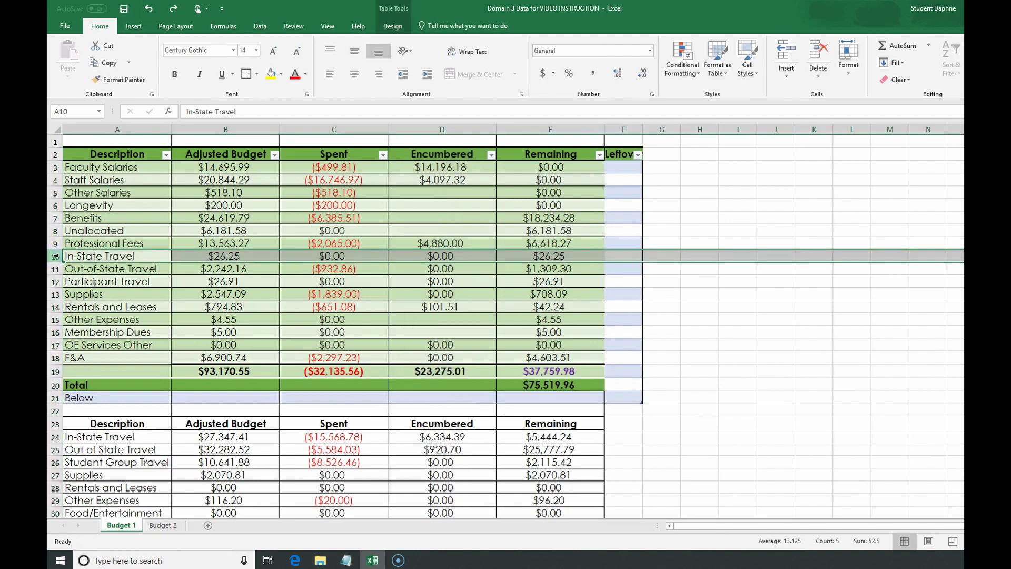
{"action": "right_click", "coordinate": [56, 257]}
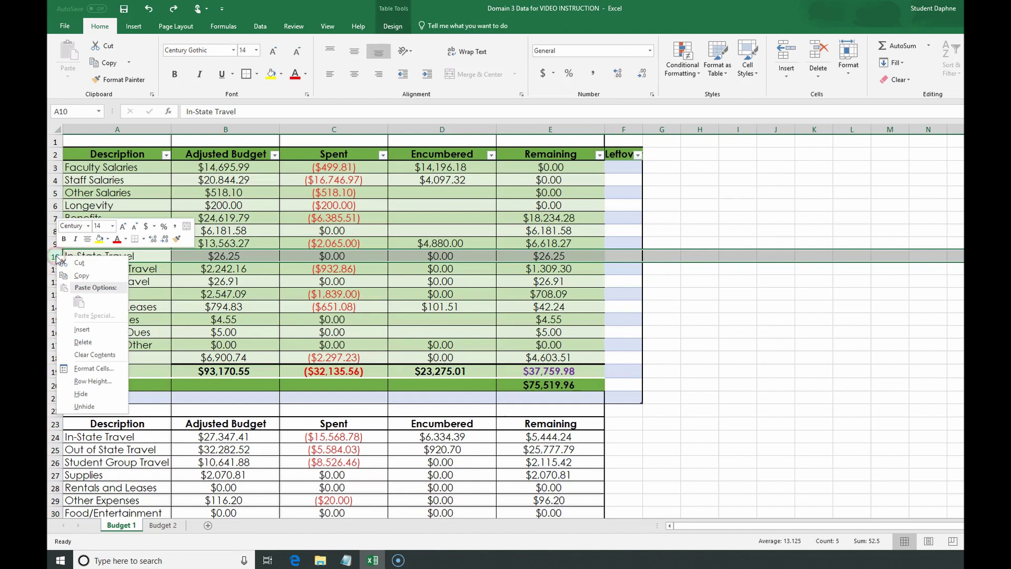
{"action": "left_click", "coordinate": [82, 329]}
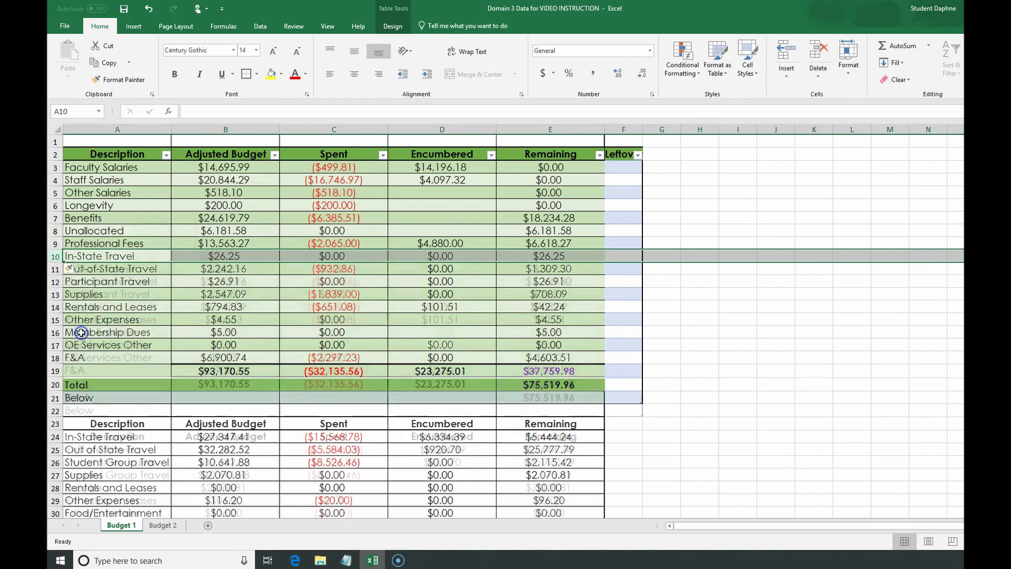
{"action": "left_click", "coordinate": [56, 255]}
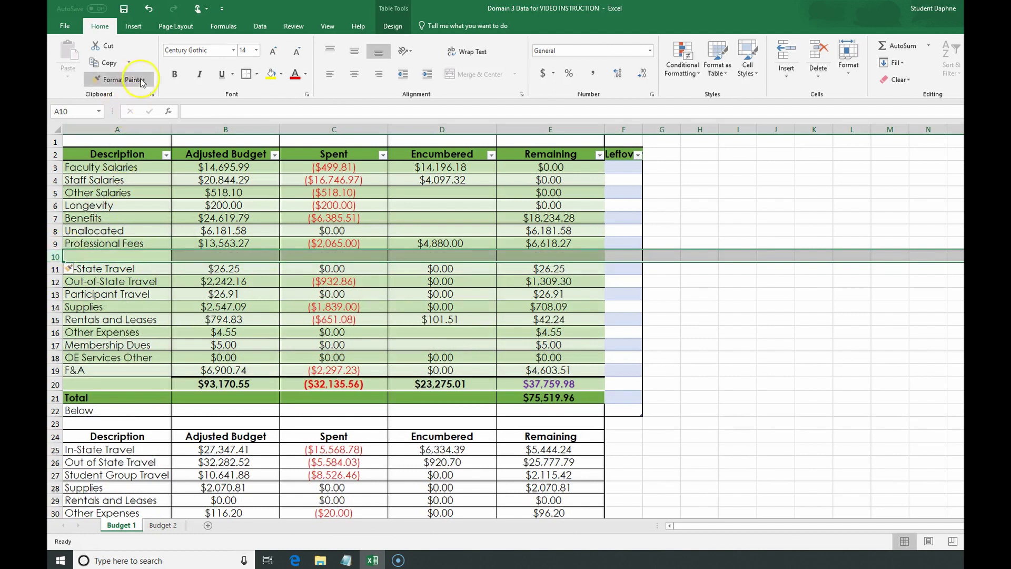
{"action": "left_click", "coordinate": [155, 13]}
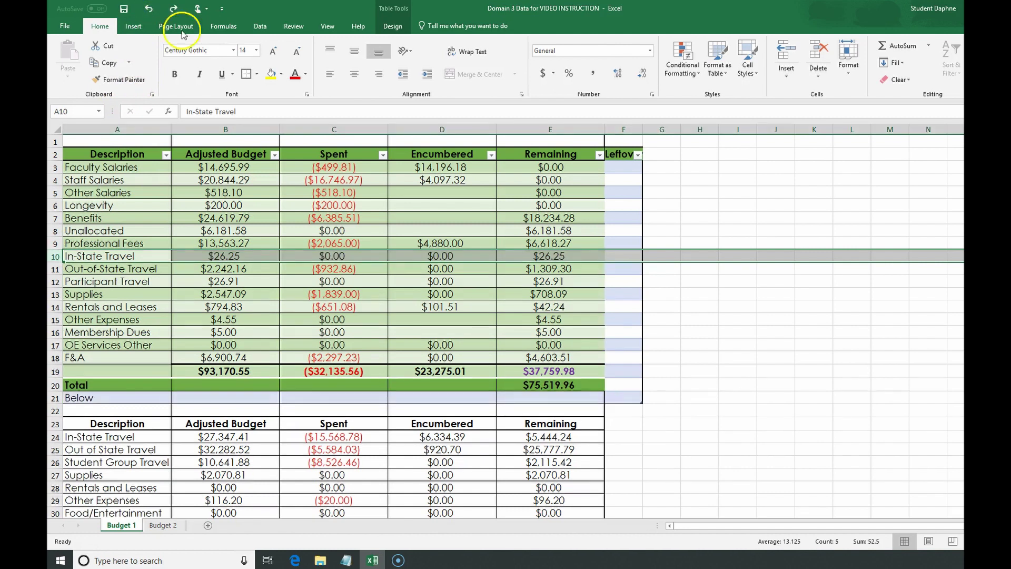
- Delete the Leftover column F from the sheet
{"action": "left_click", "coordinate": [624, 126]}
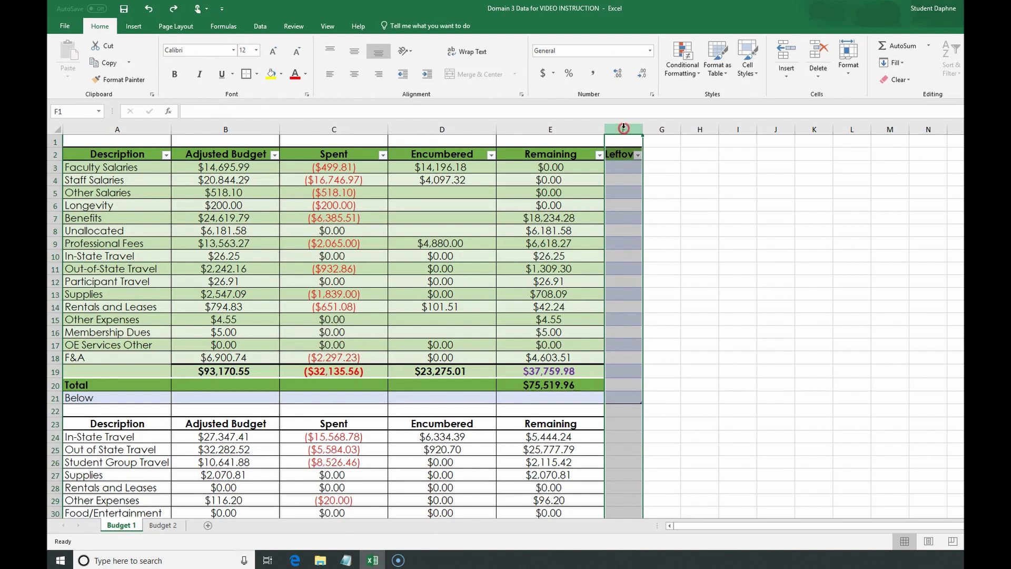
{"action": "right_click", "coordinate": [624, 127]}
{"action": "left_click", "coordinate": [654, 213]}
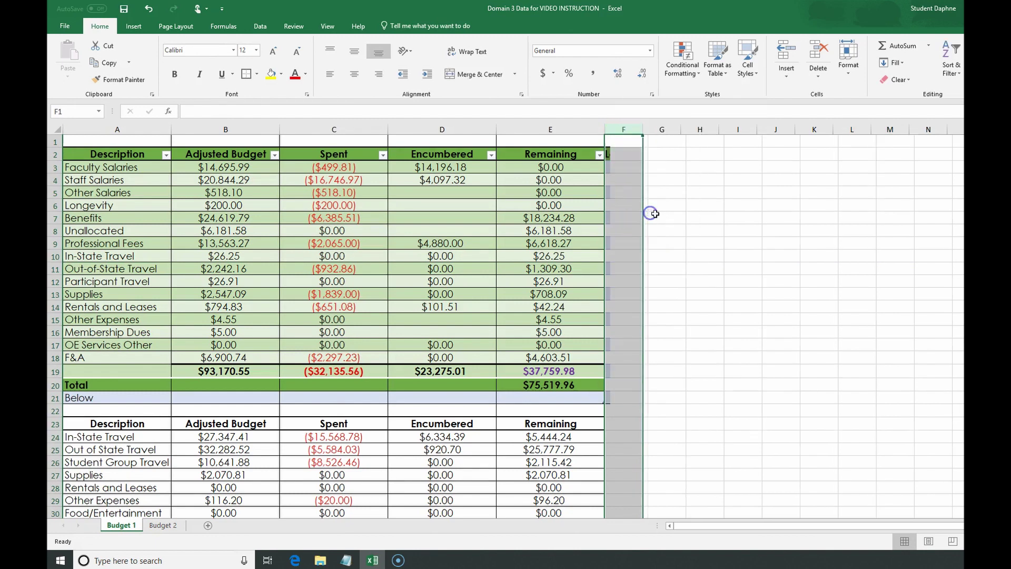
{"action": "left_click", "coordinate": [737, 231]}
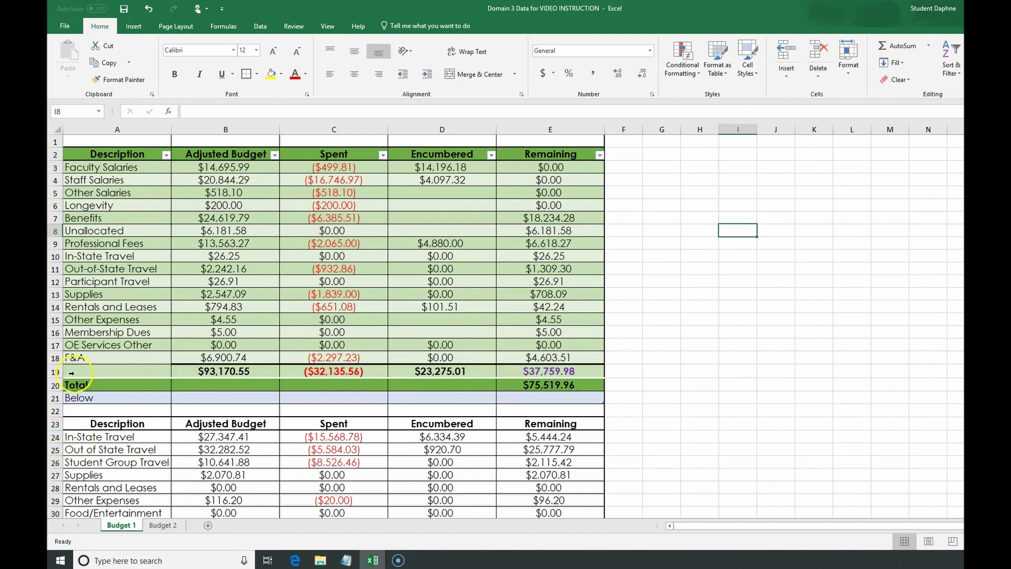
- Delete row 21, which holds the Below entry beneath the Total row
{"action": "left_click", "coordinate": [54, 398]}
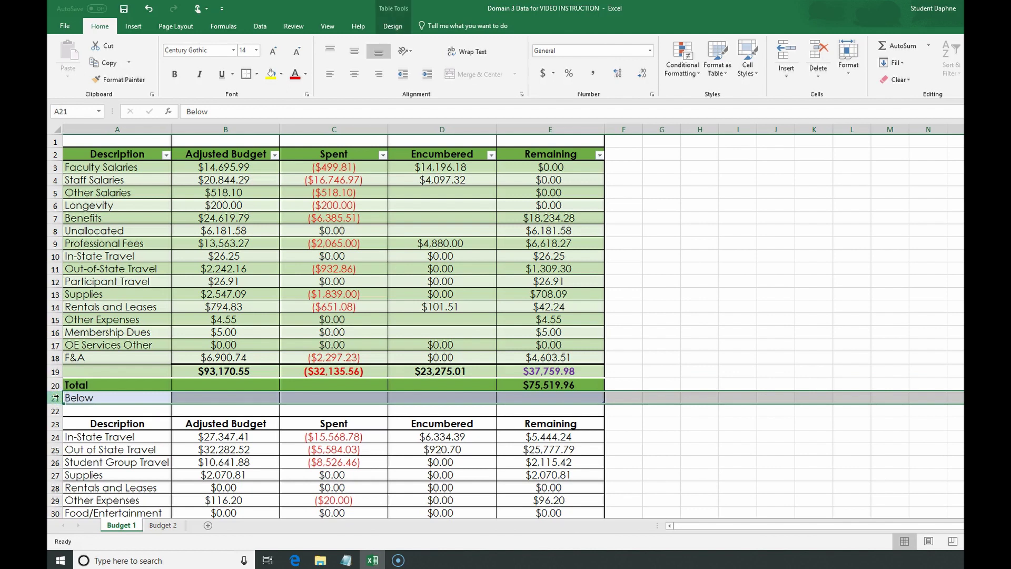
{"action": "right_click", "coordinate": [56, 397]}
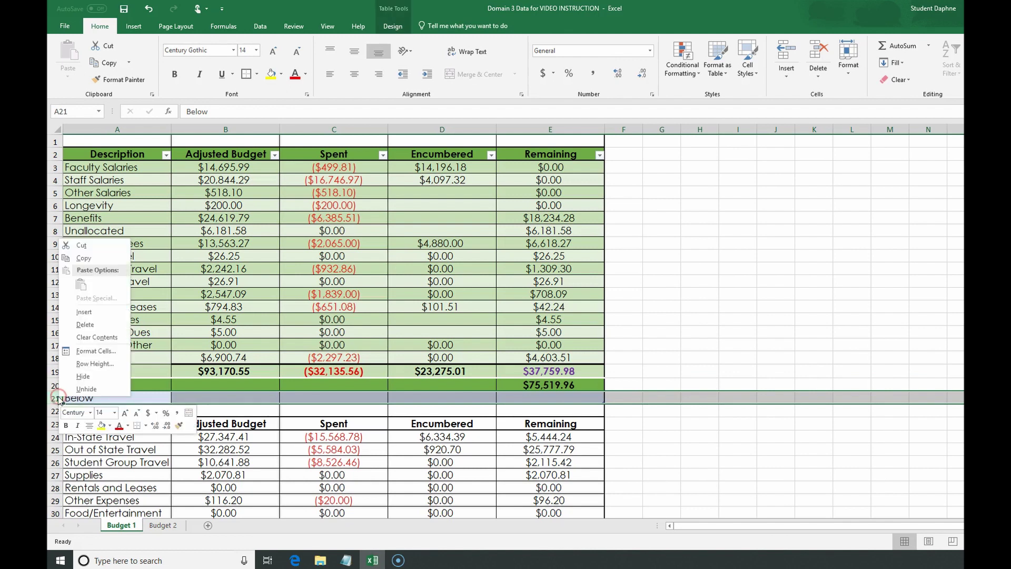
{"action": "left_click", "coordinate": [79, 325]}
{"action": "left_click", "coordinate": [849, 369]}
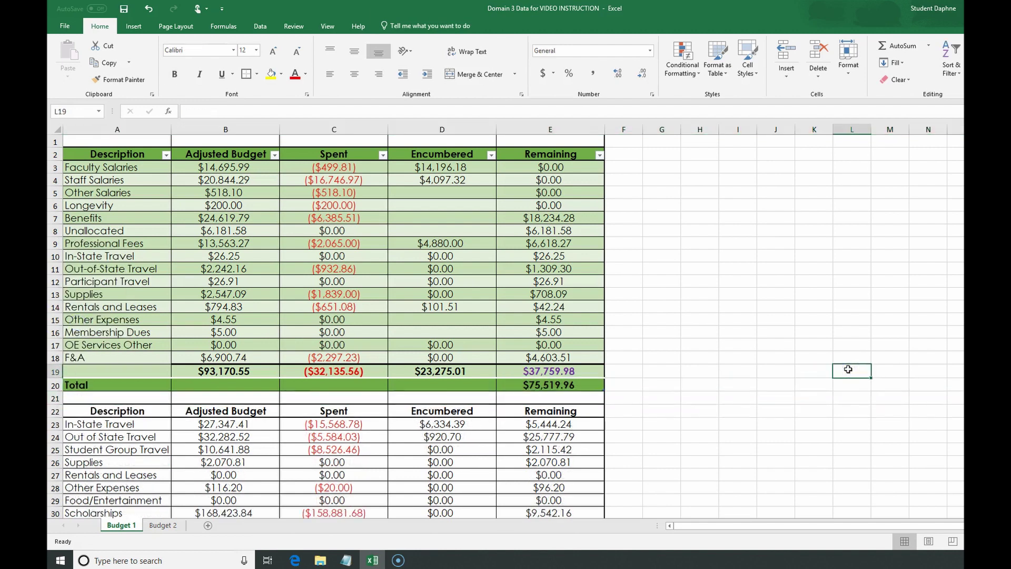
- Switch to the Notepad list of table objectives to review objective 3.1.3
{"action": "left_click", "coordinate": [69, 554]}
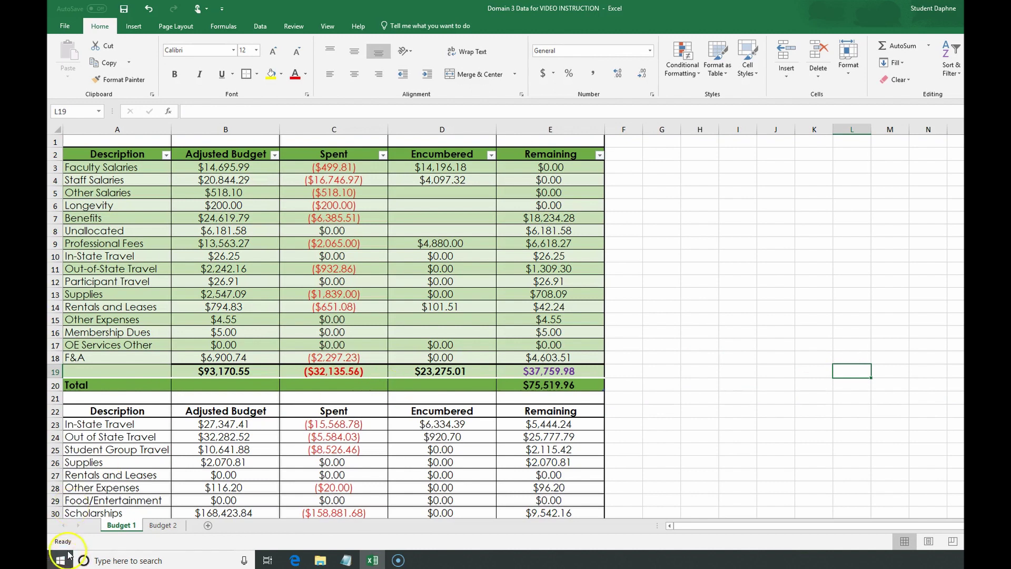
{"action": "left_click", "coordinate": [346, 560]}
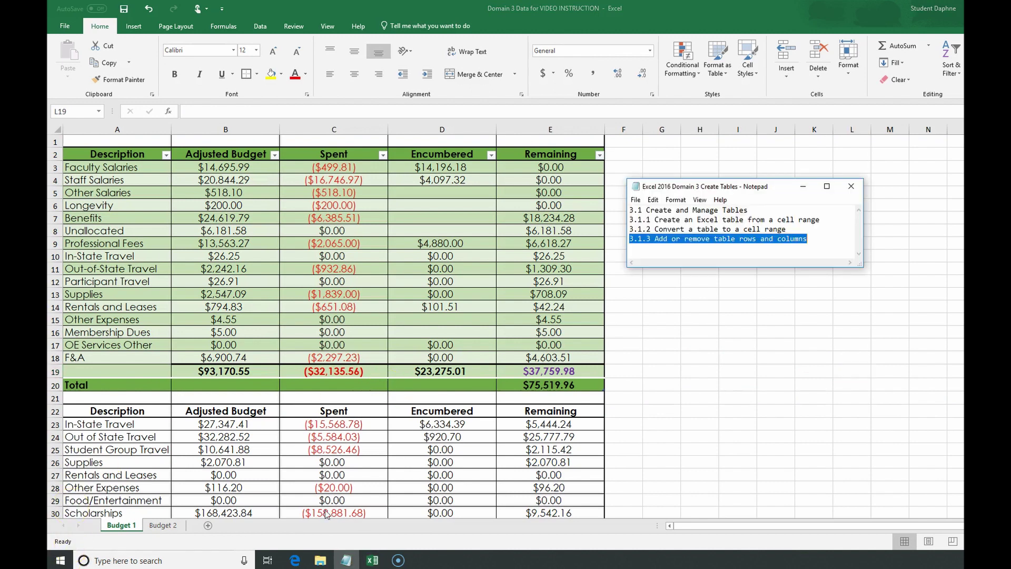